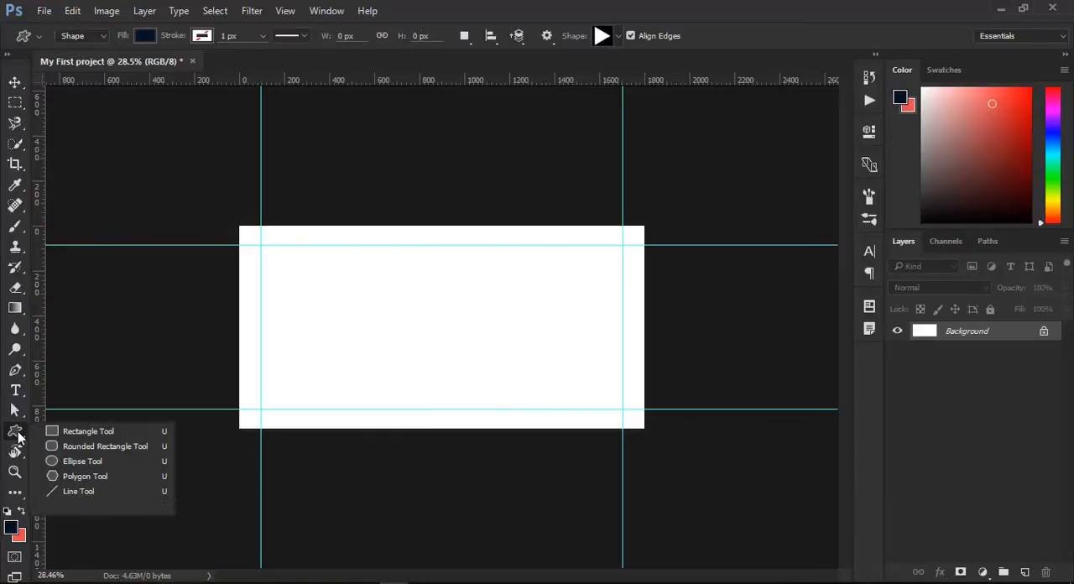
- Activate the Ellipse tool in place of the Custom Shape tool
{"action": "left_click", "coordinate": [18, 435]}
{"action": "left_click", "coordinate": [14, 435]}
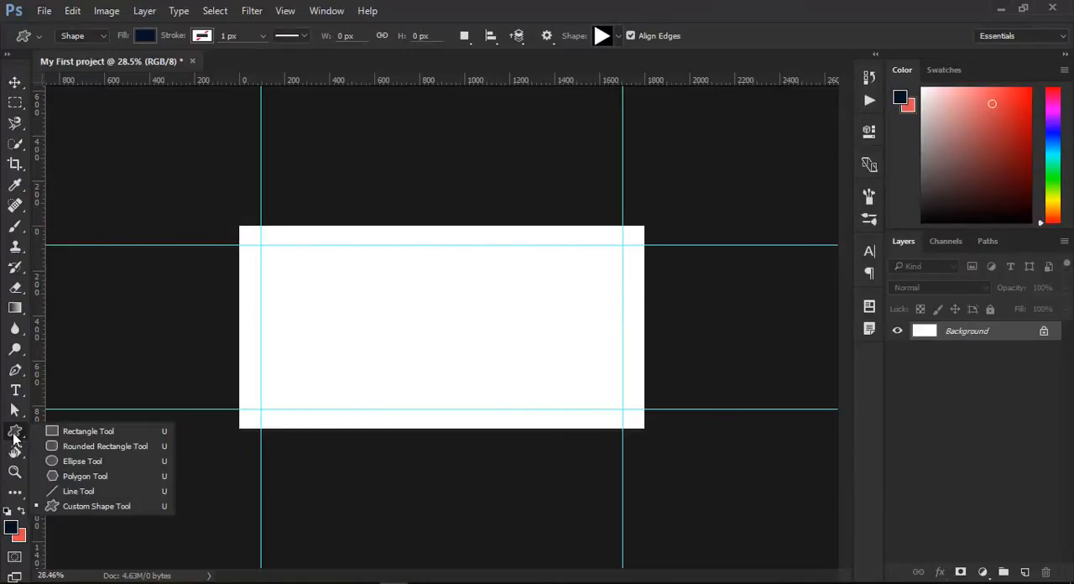
{"action": "left_click", "coordinate": [83, 461]}
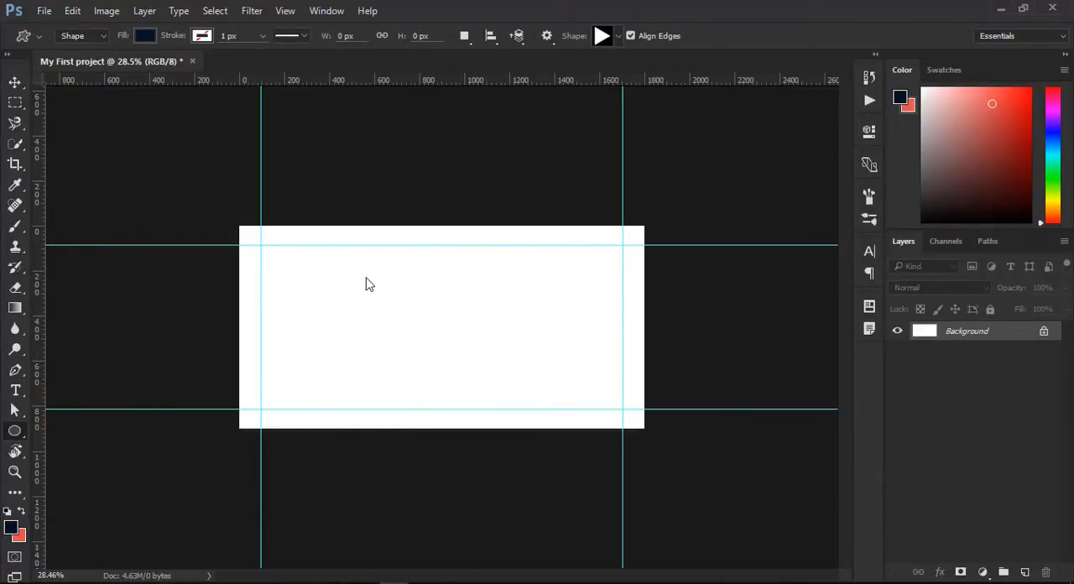
{"action": "left_click", "coordinate": [16, 436]}
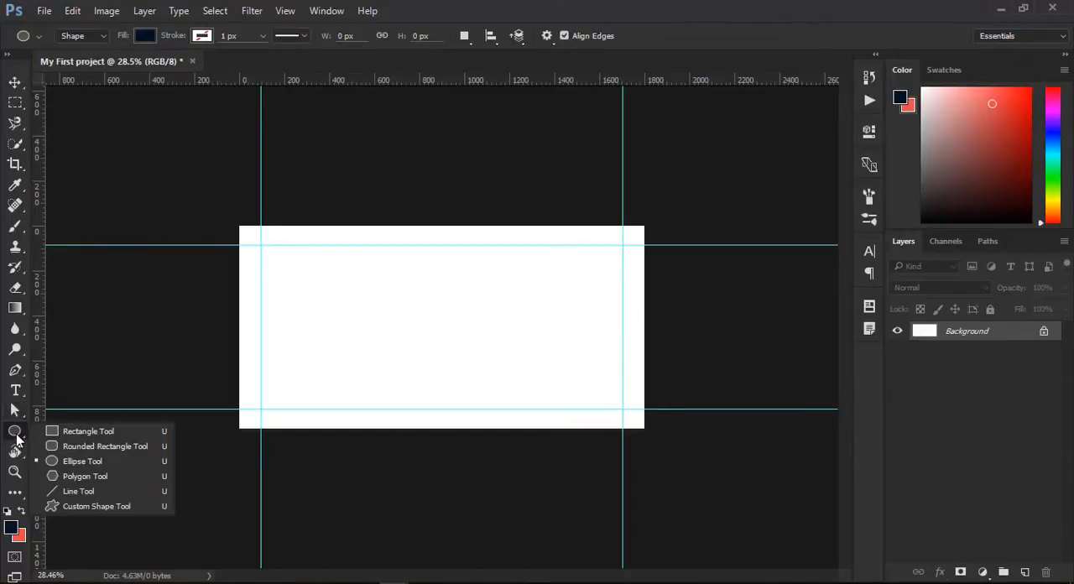
{"action": "left_click", "coordinate": [83, 461]}
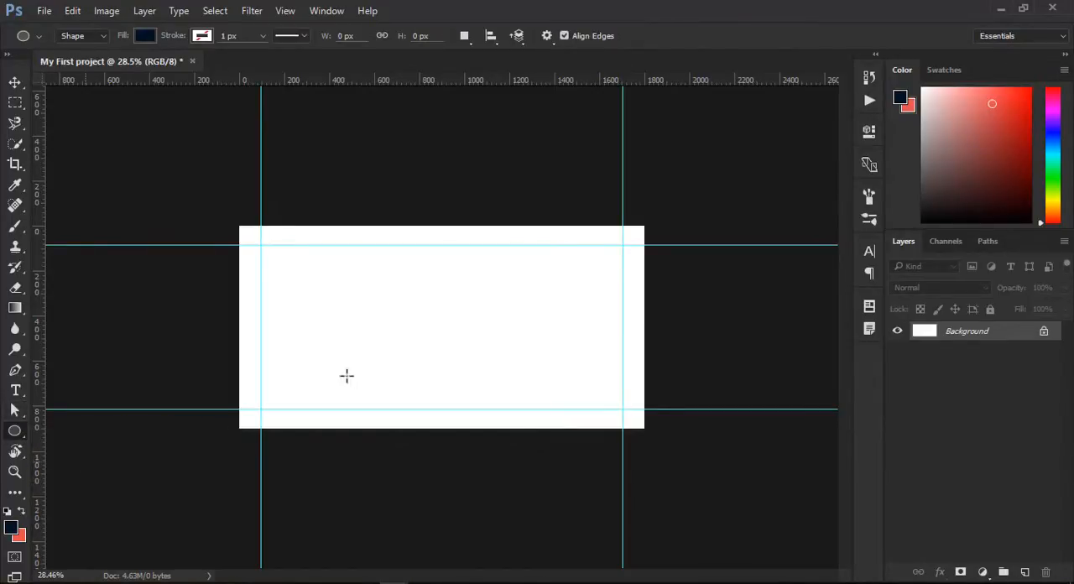
{"action": "key", "text": "i"}
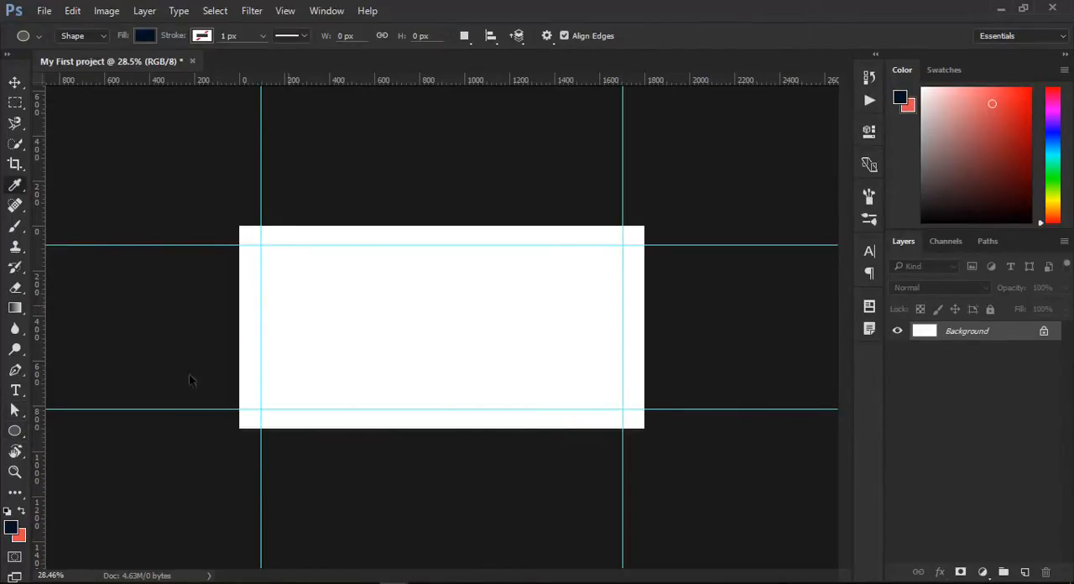
{"action": "key", "text": "ctrl+u"}
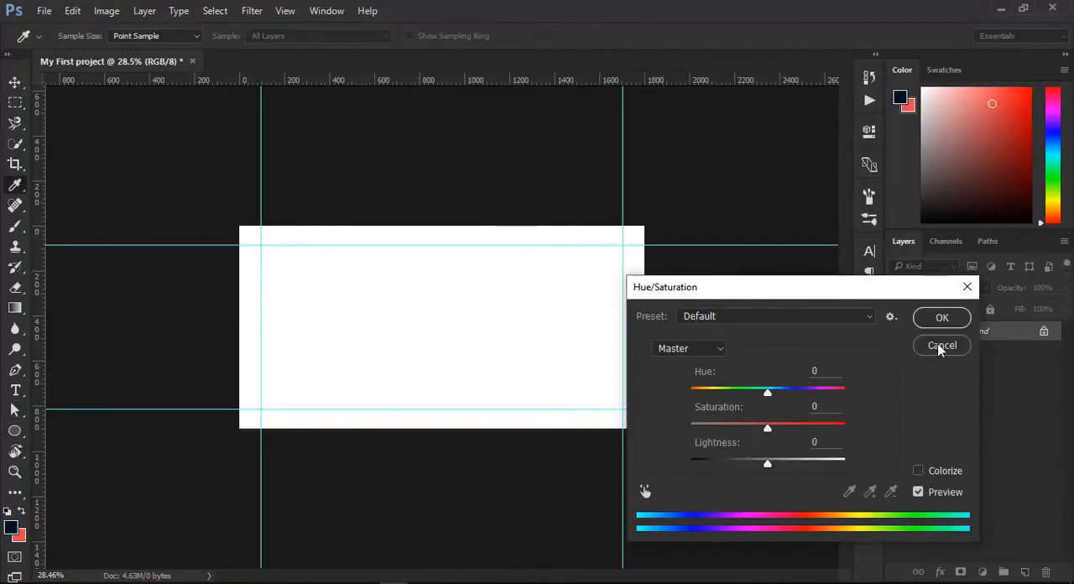
{"action": "left_click", "coordinate": [940, 347]}
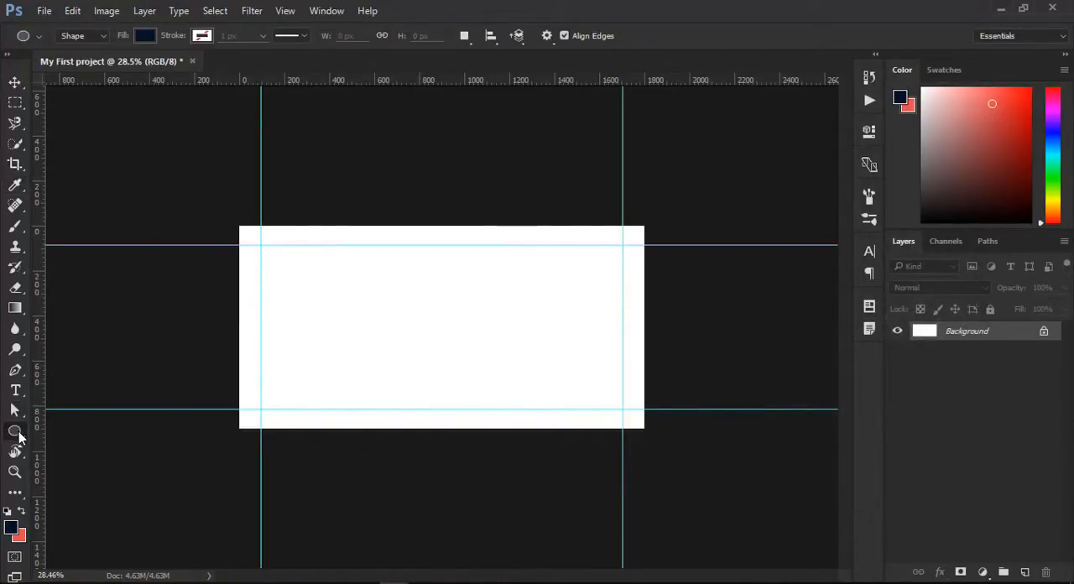
- Draw a dark navy circle about 515 px in diameter slightly left of the canvas centre and collapse its shape properties
{"action": "right_click", "coordinate": [19, 436]}
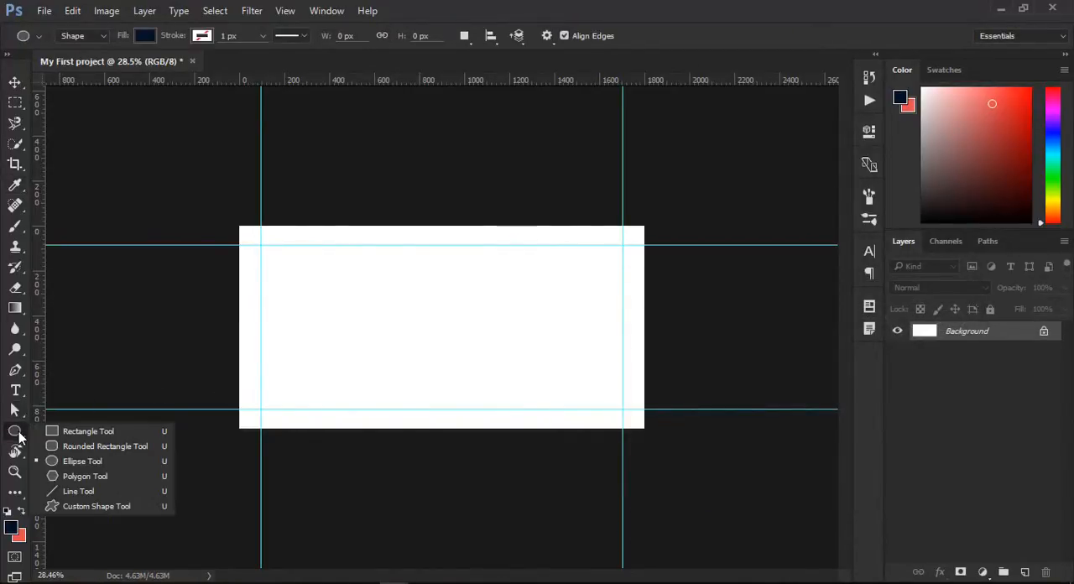
{"action": "left_click", "coordinate": [115, 461]}
{"action": "left_click_drag", "start_coordinate": [358, 265], "coordinate": [399, 323]}
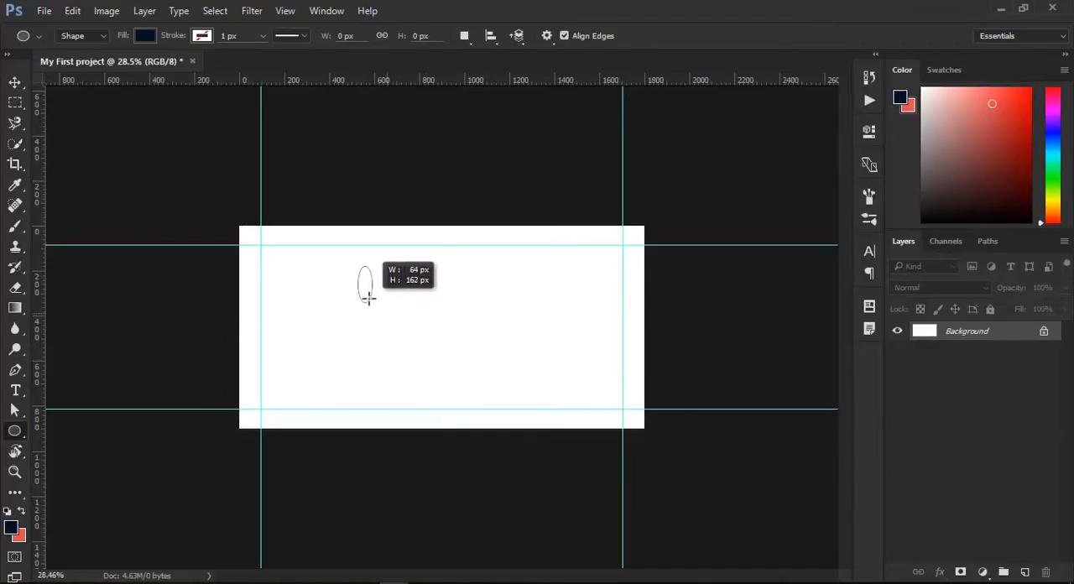
{"action": "left_click_drag", "start_coordinate": [457, 357], "coordinate": [389, 310]}
{"action": "left_click_drag", "start_coordinate": [462, 350], "coordinate": [524, 383]}
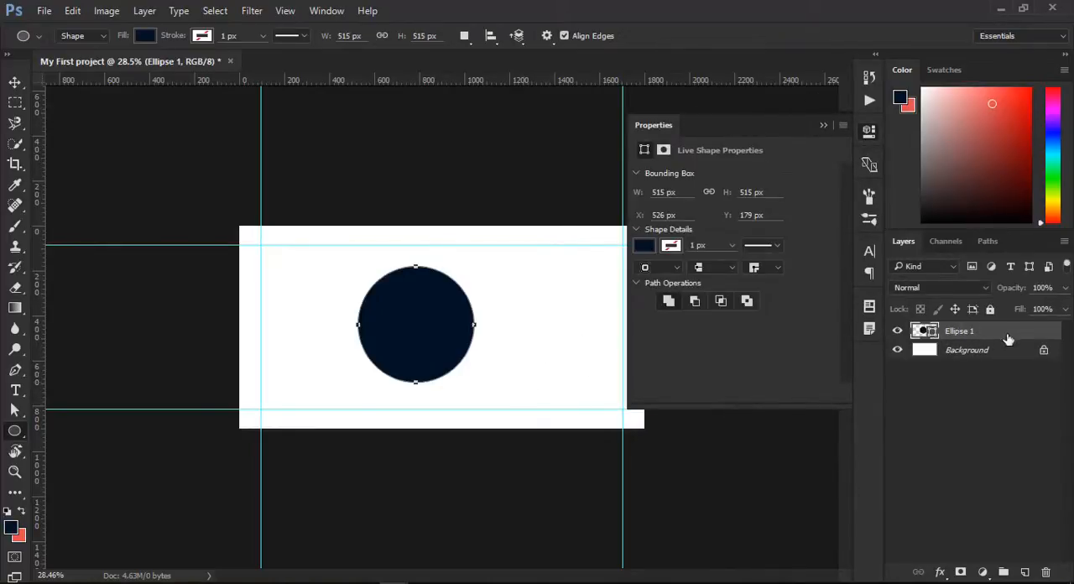
{"action": "left_click", "coordinate": [824, 125]}
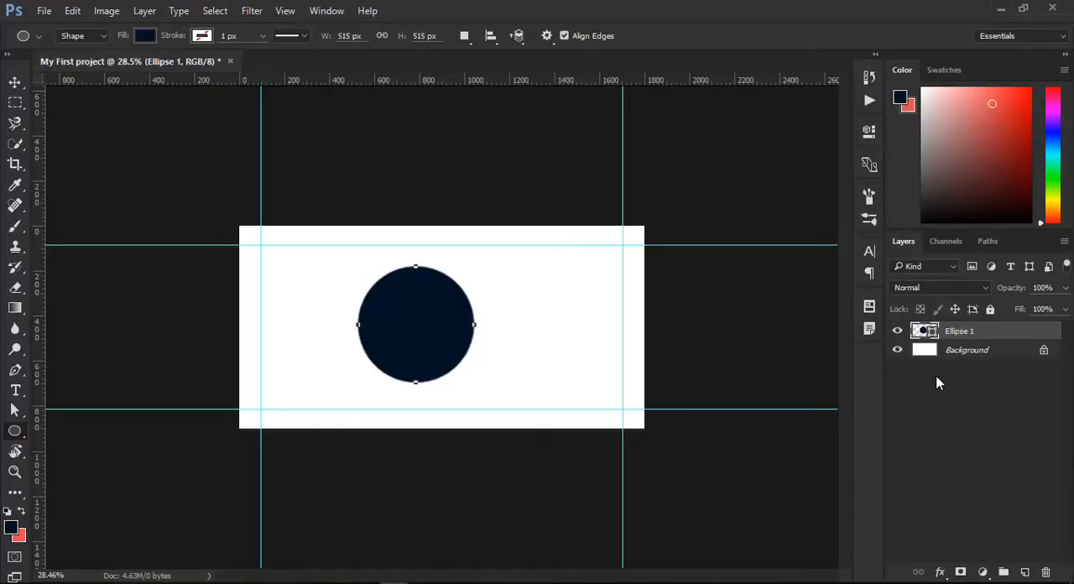
- Move the navy circle to the right, just past the middle of the canvas
{"action": "left_click", "coordinate": [14, 82]}
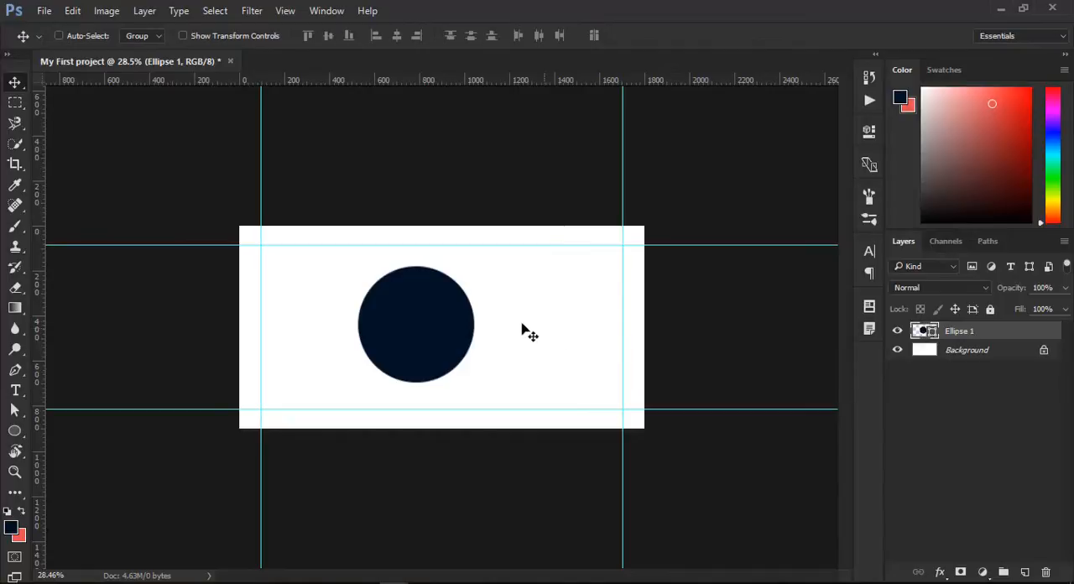
{"action": "left_click_drag", "start_coordinate": [421, 326], "coordinate": [455, 327]}
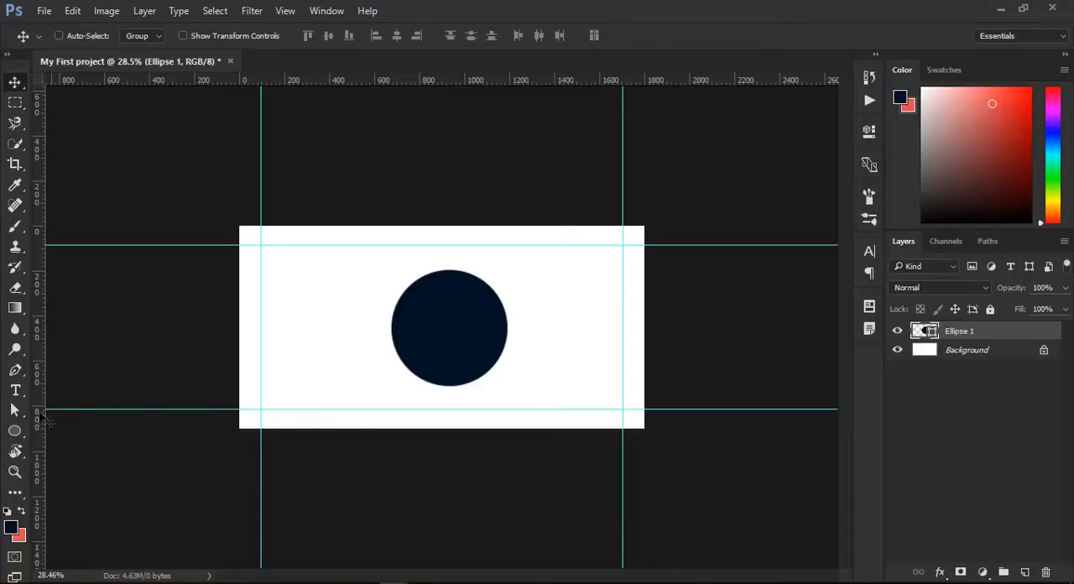
- Switch to Photos to examine the concentric circles in the reference image gm tut.PNG, and return to the Photoshop document
{"action": "left_click", "coordinate": [14, 430]}
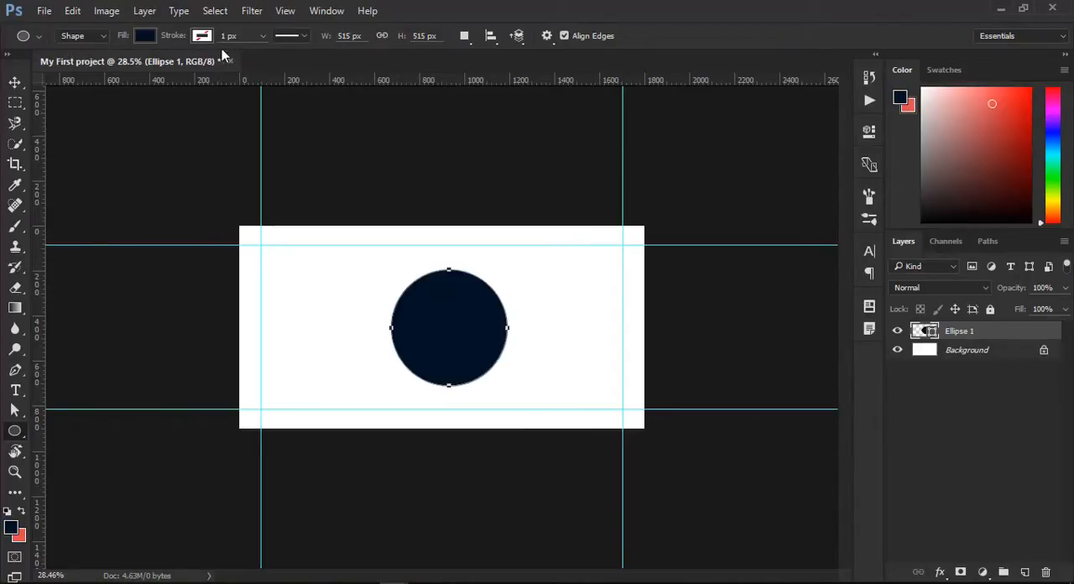
{"action": "left_click", "coordinate": [148, 34]}
{"action": "left_click", "coordinate": [147, 35]}
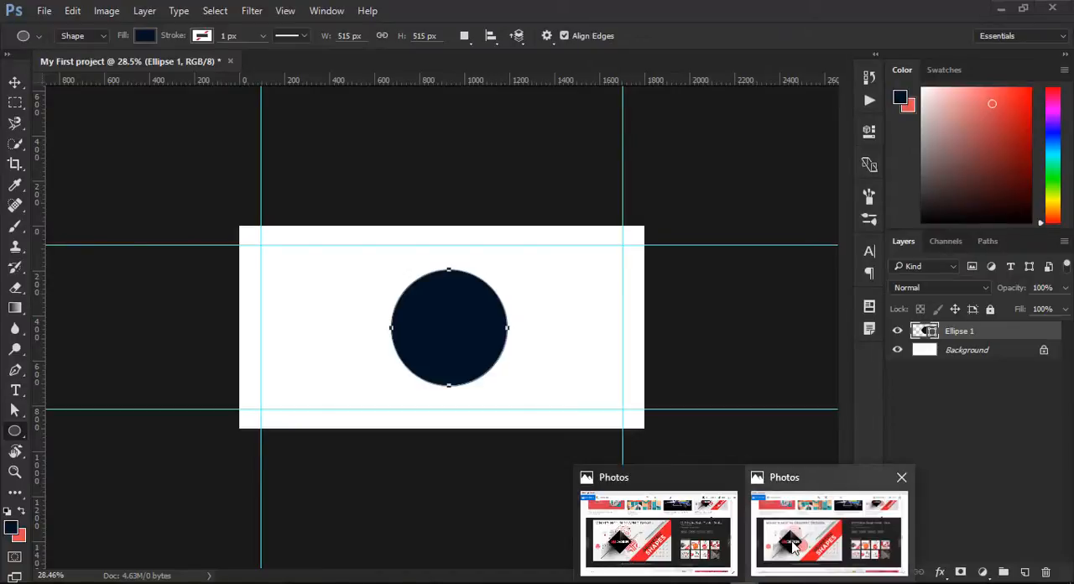
{"action": "left_click", "coordinate": [830, 521]}
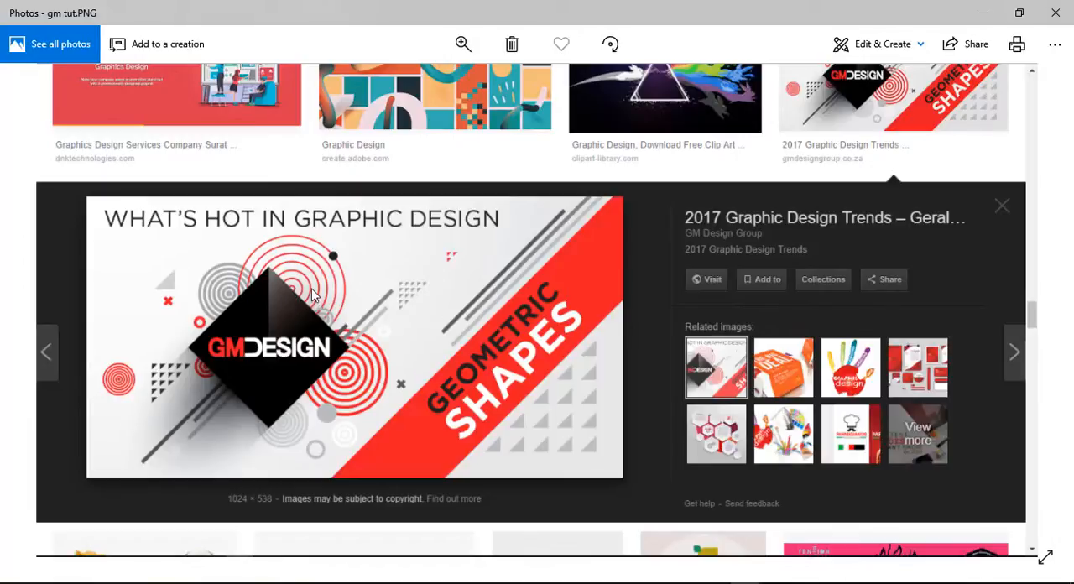
{"action": "left_click", "coordinate": [983, 17]}
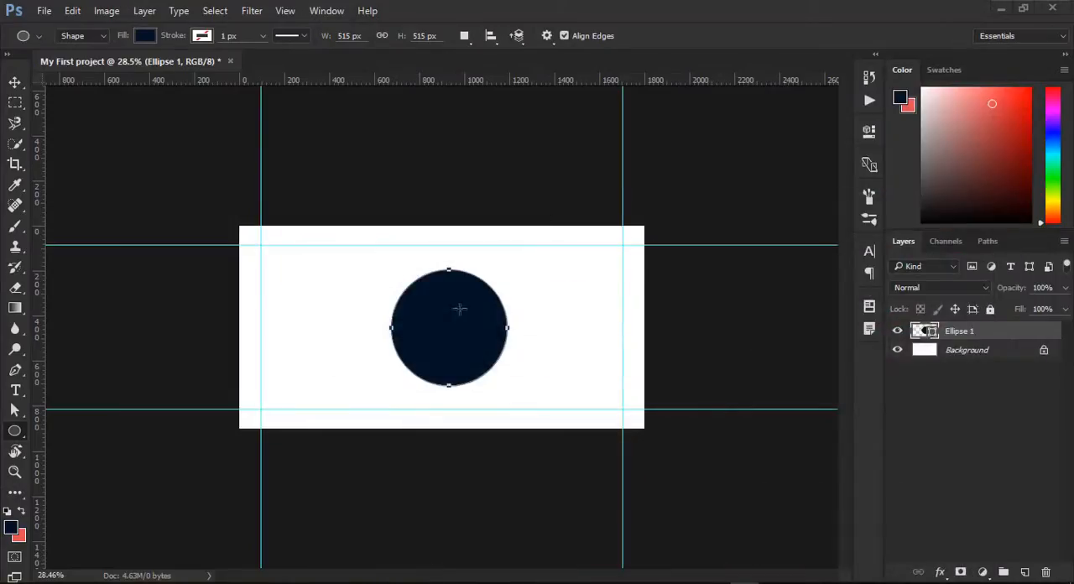
- Move the navy circle slightly back toward the left side of the canvas
{"action": "left_click", "coordinate": [15, 82]}
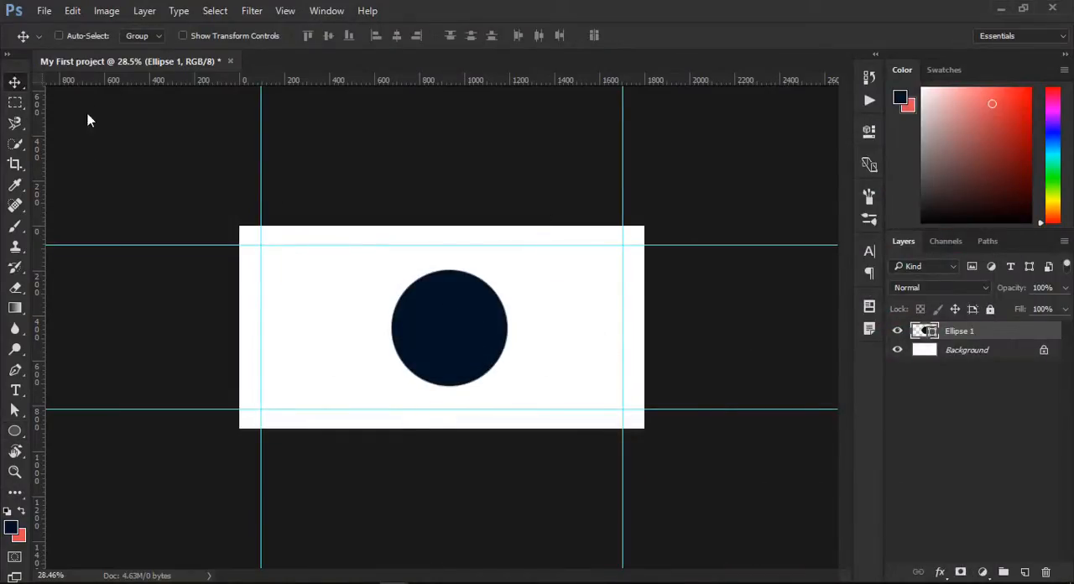
{"action": "left_click_drag", "start_coordinate": [439, 318], "coordinate": [416, 319]}
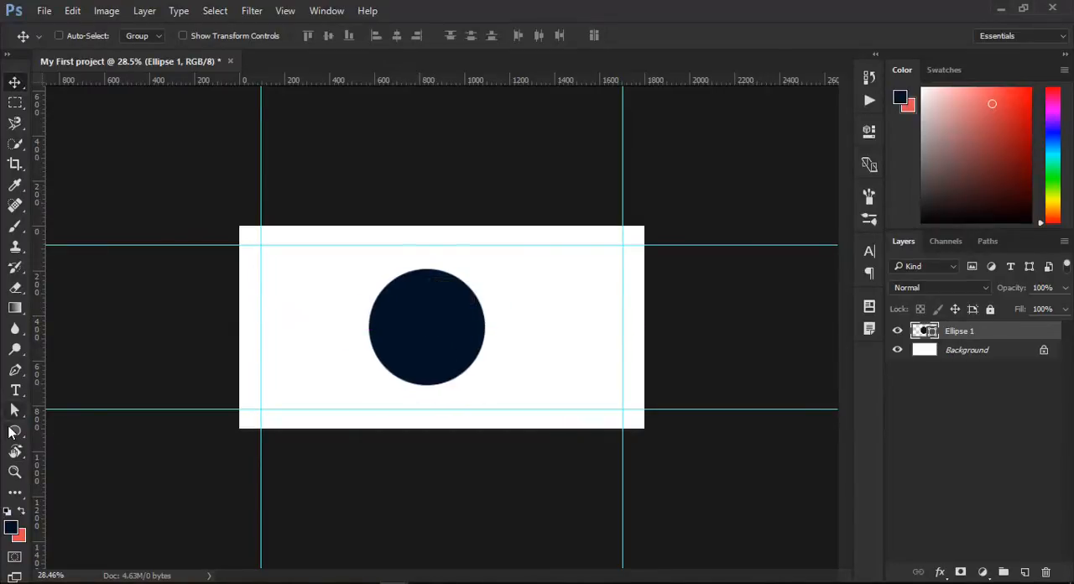
- Set the circle's fill to No Color
{"action": "left_click", "coordinate": [12, 431]}
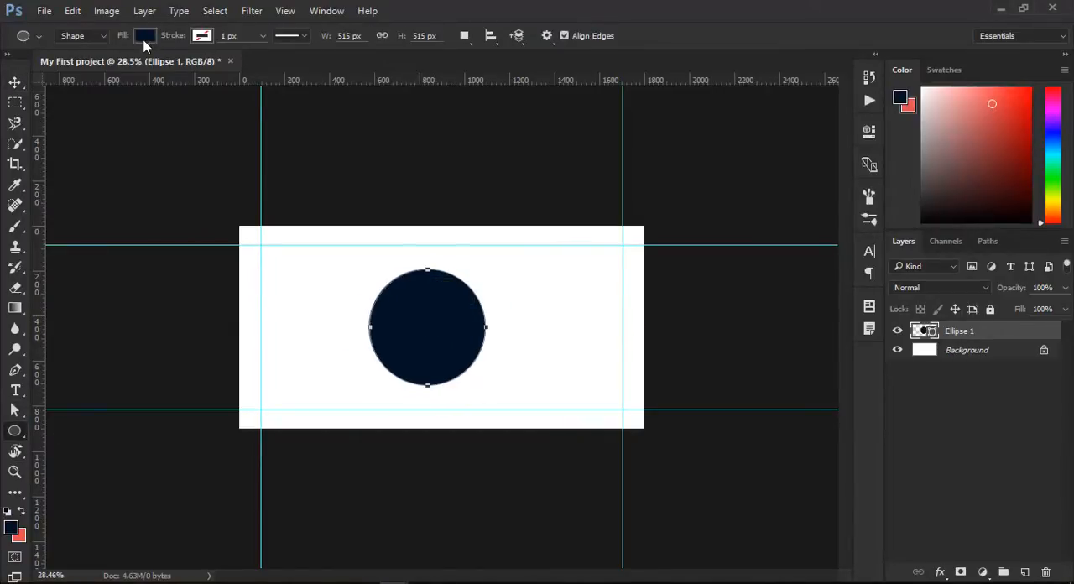
{"action": "left_click", "coordinate": [145, 38]}
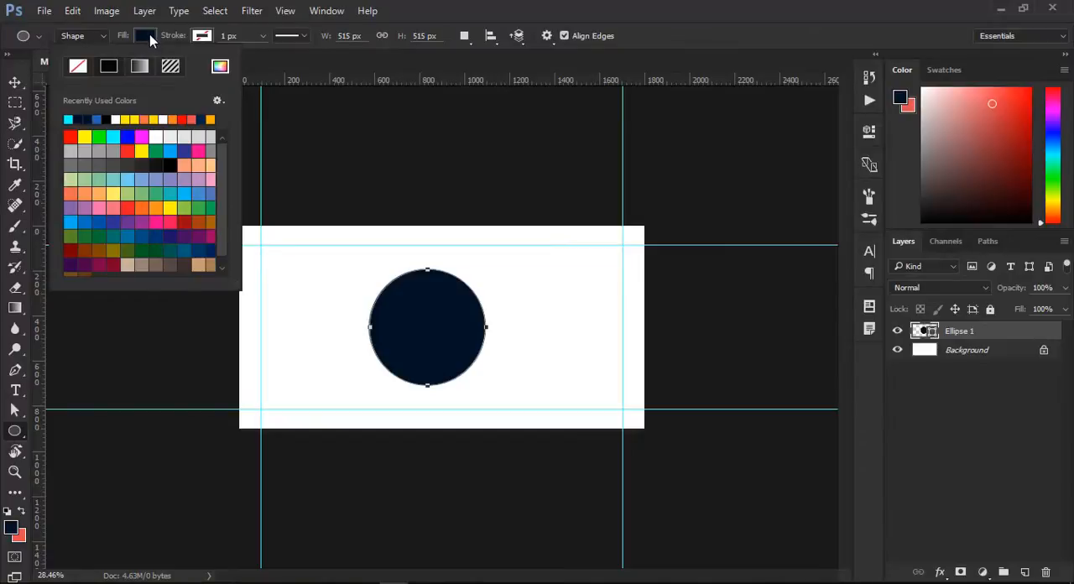
{"action": "left_click", "coordinate": [148, 36]}
{"action": "left_click", "coordinate": [149, 36]}
{"action": "left_click", "coordinate": [143, 36]}
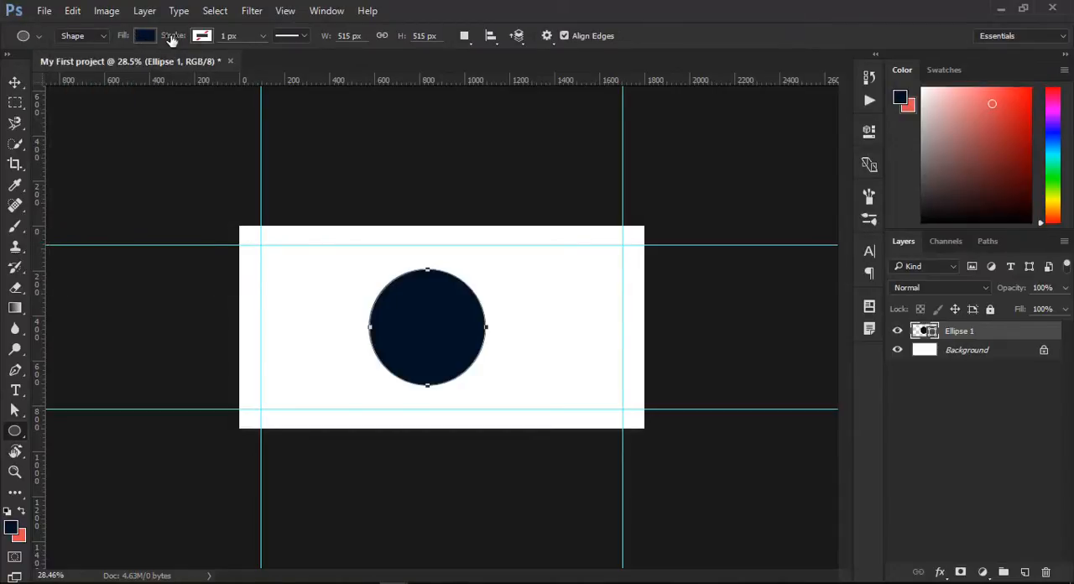
{"action": "left_click", "coordinate": [146, 35]}
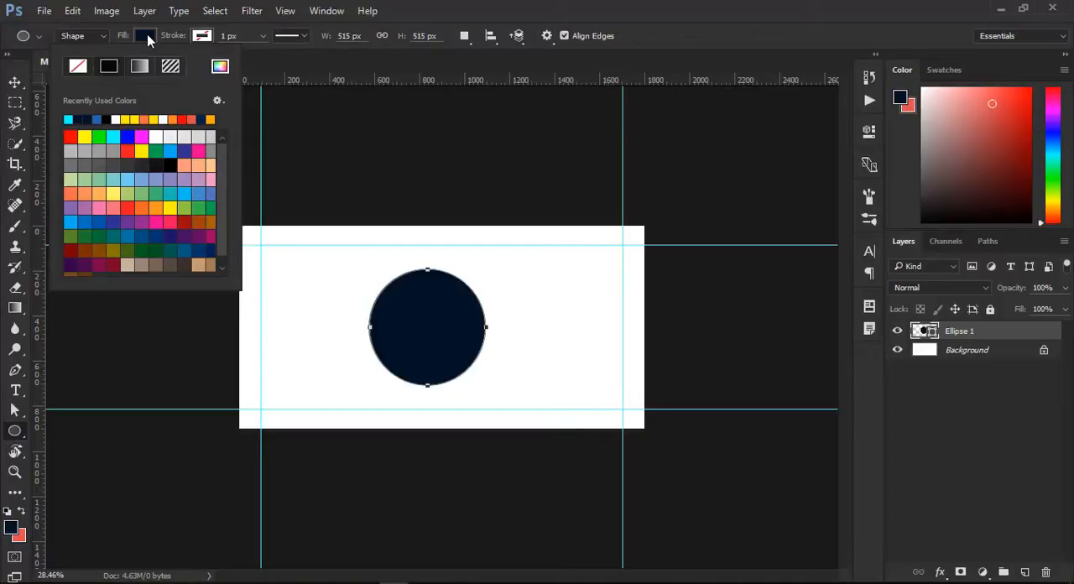
{"action": "left_click", "coordinate": [147, 34]}
{"action": "left_click", "coordinate": [147, 34]}
{"action": "left_click", "coordinate": [77, 67]}
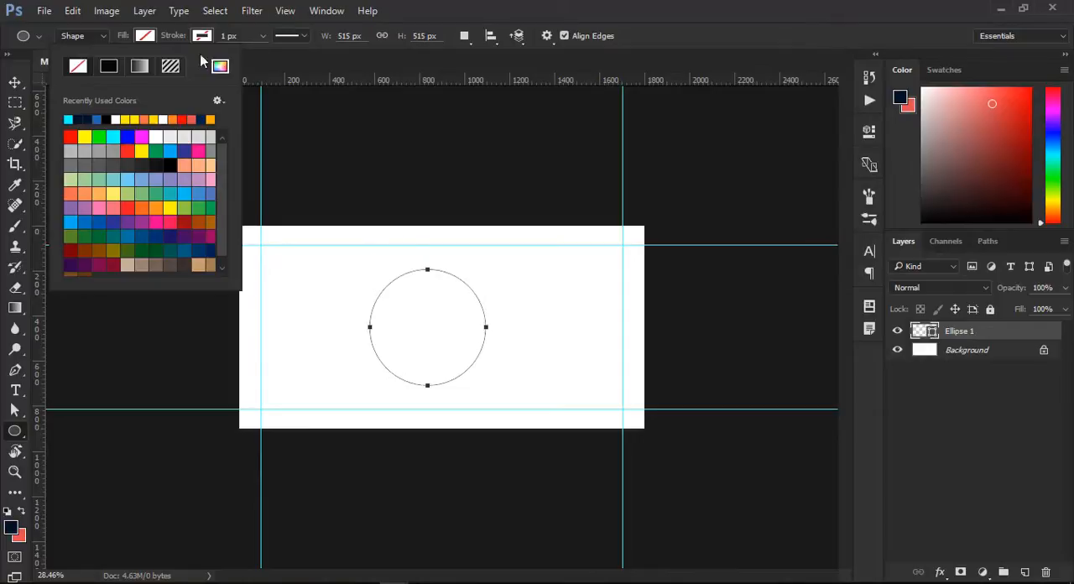
{"action": "left_click", "coordinate": [149, 40]}
- Give the circle a red stroke with a width of 5 px
{"action": "left_click", "coordinate": [204, 37]}
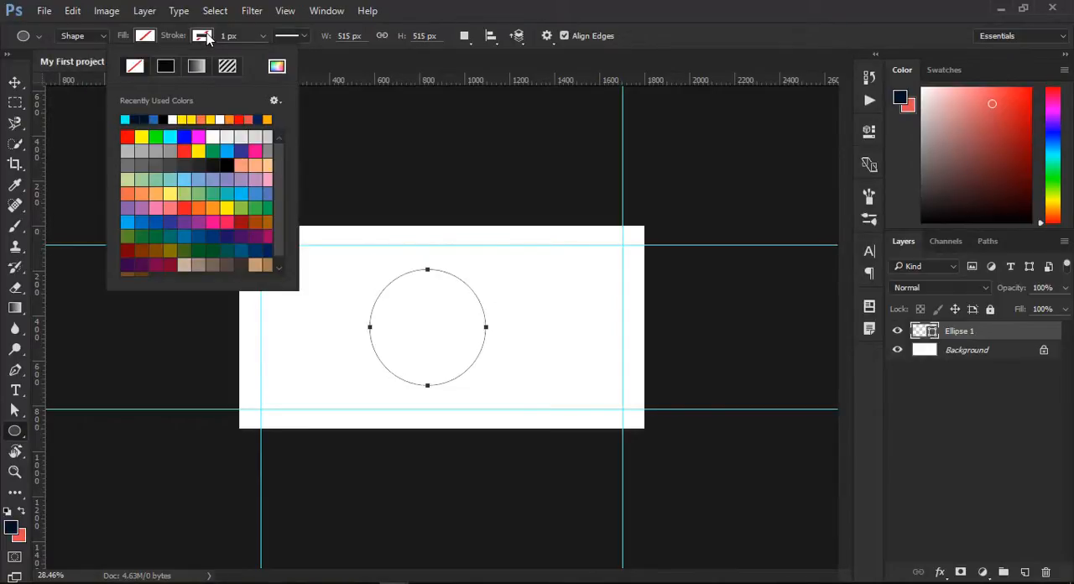
{"action": "left_click", "coordinate": [127, 137]}
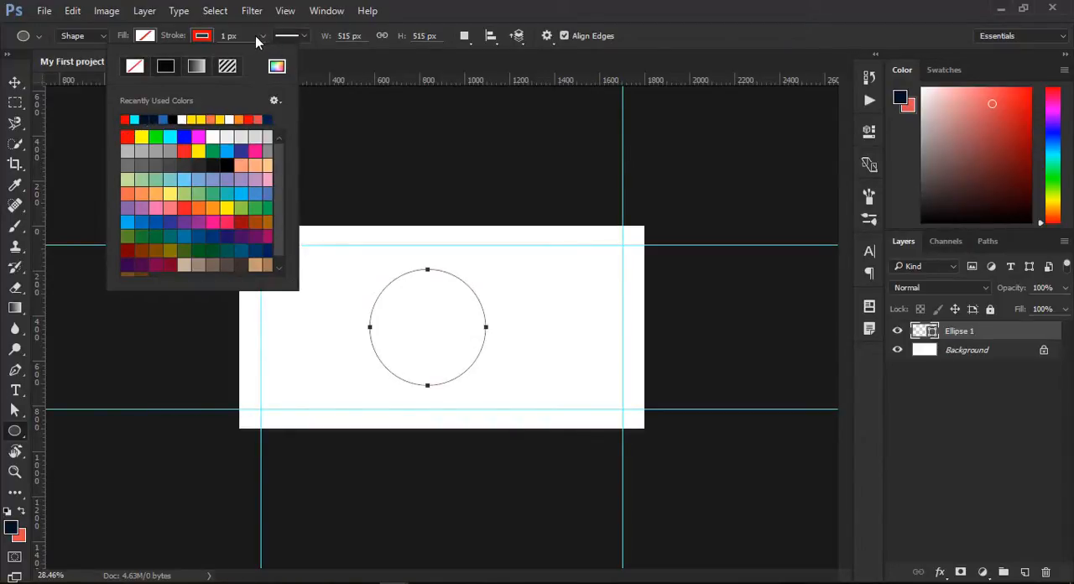
{"action": "left_click_drag", "start_coordinate": [250, 37], "coordinate": [187, 38]}
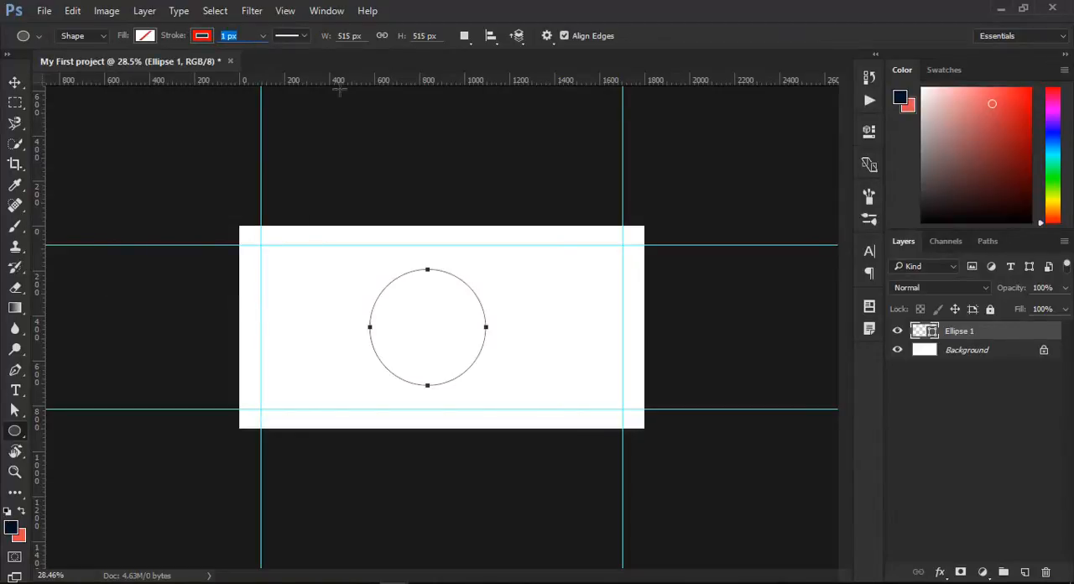
{"action": "type", "text": "3"}
{"action": "key", "text": "Return"}
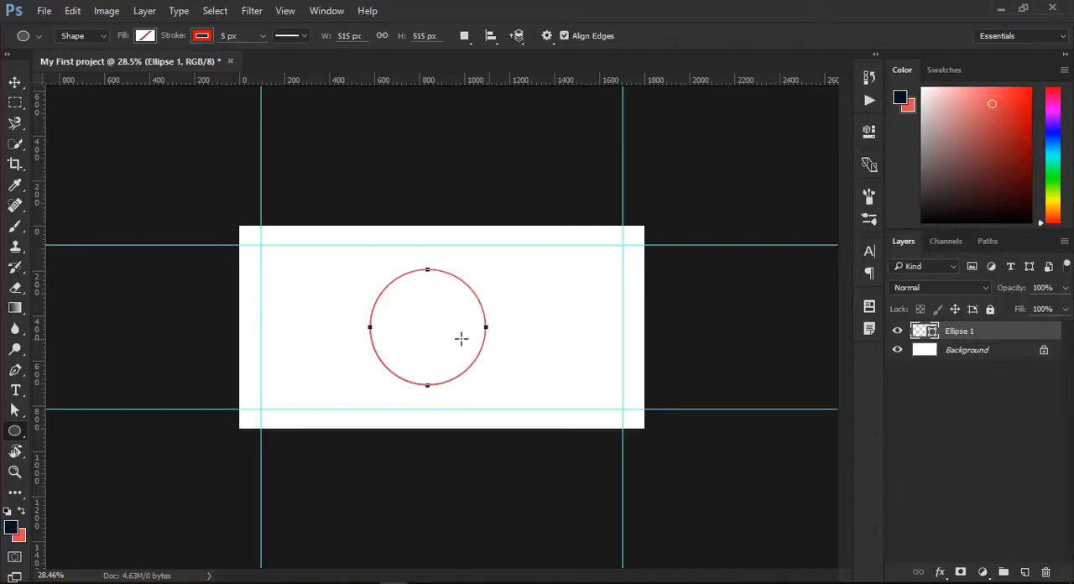
- Move the red outlined circle to the centre of the canvas
{"action": "left_click", "coordinate": [14, 83]}
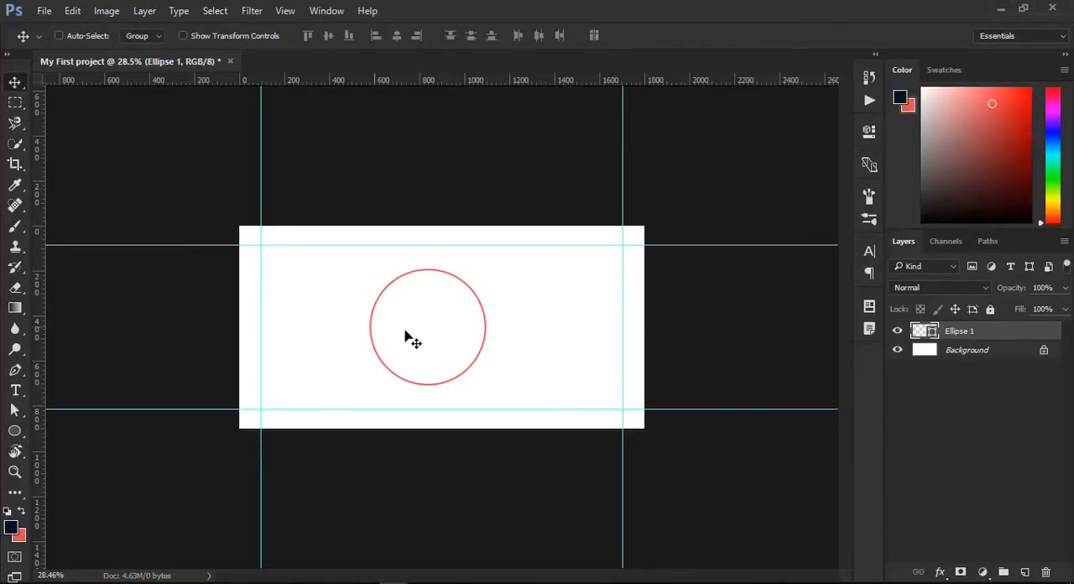
{"action": "left_click_drag", "start_coordinate": [406, 334], "coordinate": [430, 334]}
{"action": "left_click_drag", "start_coordinate": [431, 336], "coordinate": [432, 338]}
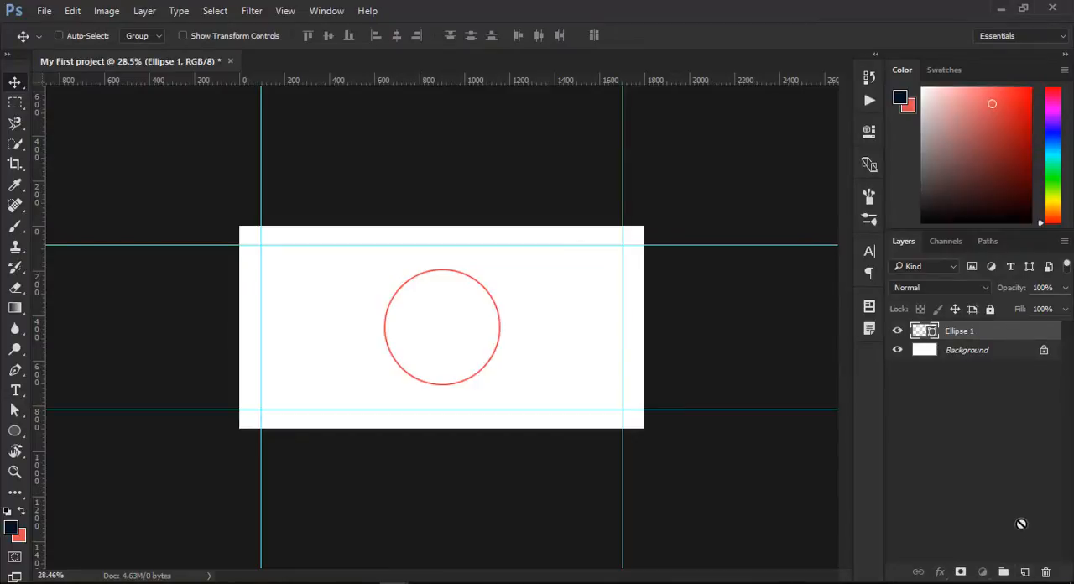
- Try duplicating the Ellipse 1 layer and undo the duplication
{"action": "left_click_drag", "start_coordinate": [986, 342], "coordinate": [1028, 571]}
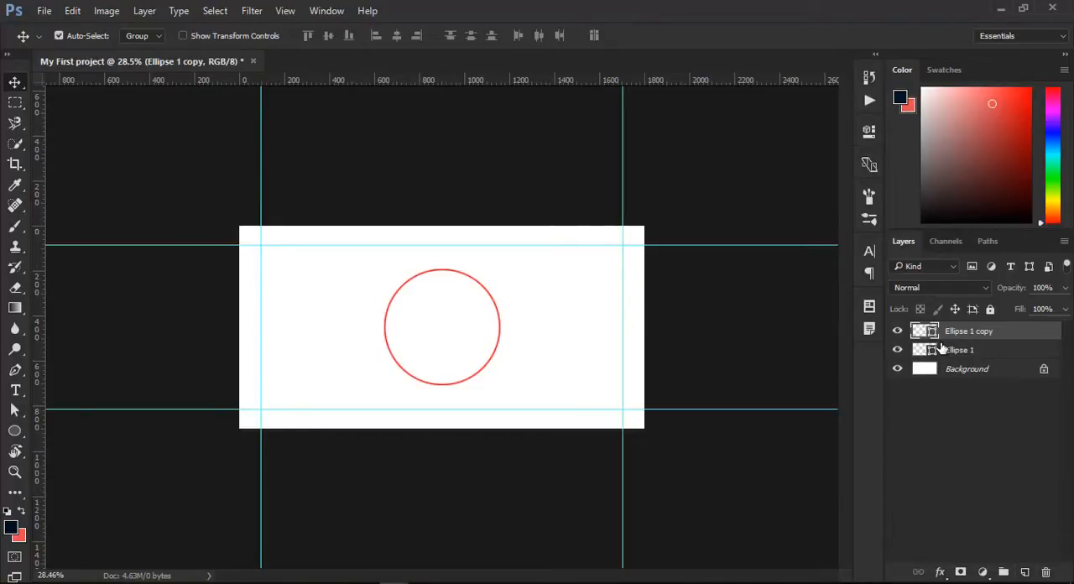
{"action": "key", "text": "ctrl+z"}
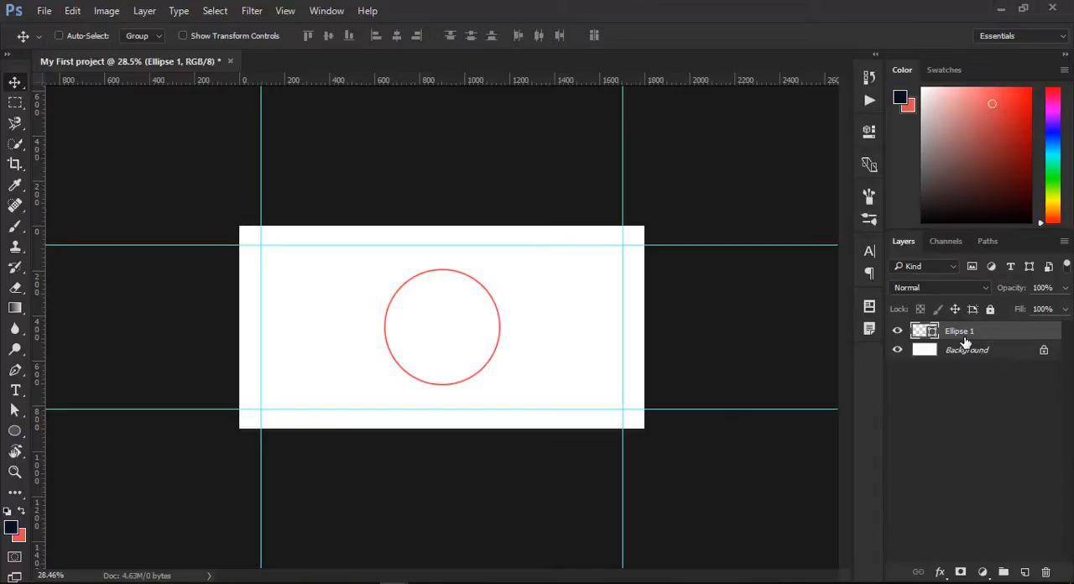
- Duplicate the Ellipse 1 layer
{"action": "key", "text": "ctrl+j"}
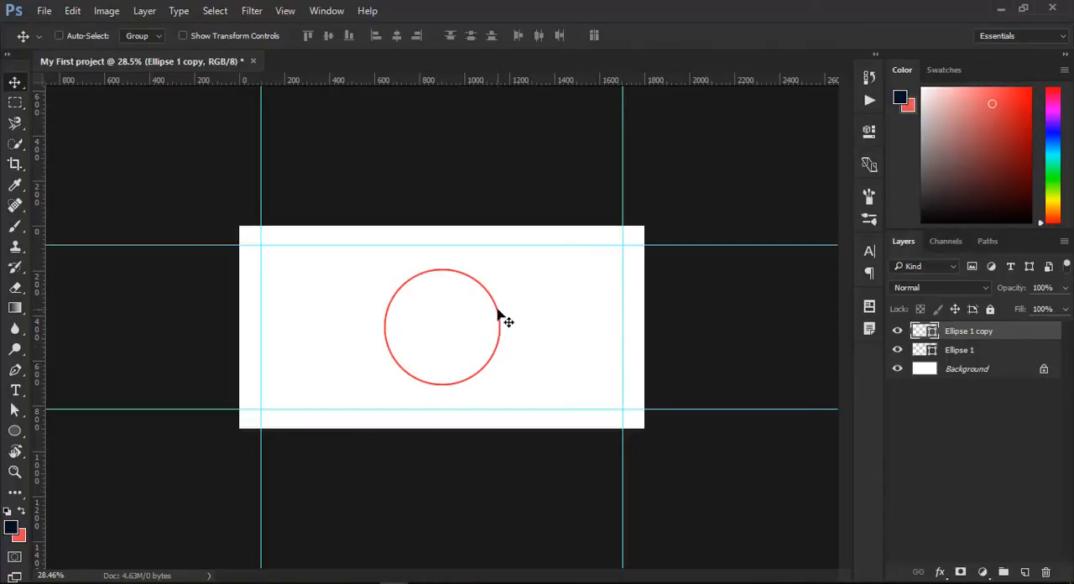
{"action": "key", "text": "ctrl"}
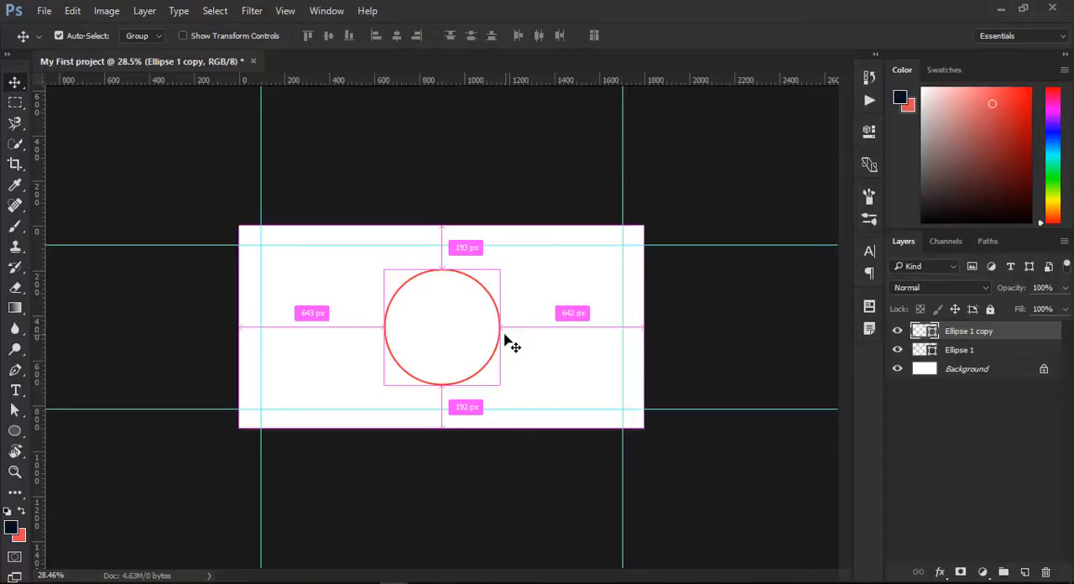
{"action": "key", "text": "ctrl+t"}
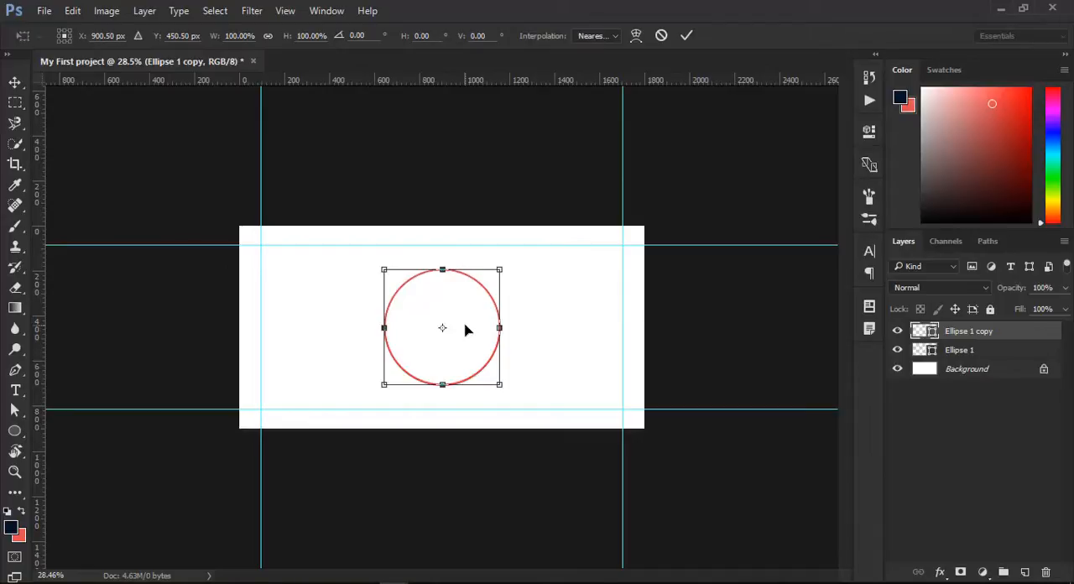
{"action": "right_click", "coordinate": [467, 330]}
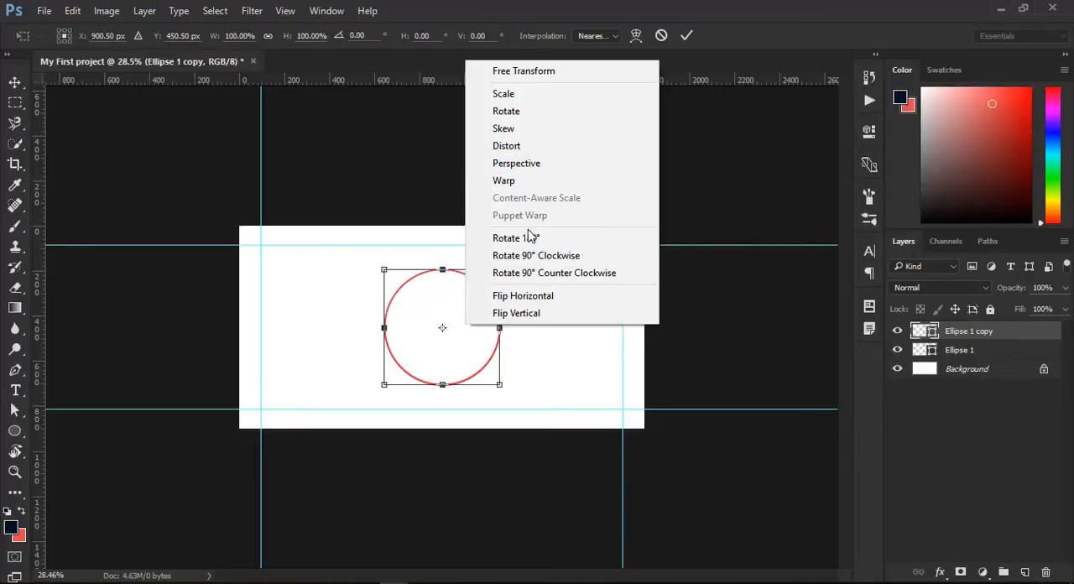
{"action": "left_click", "coordinate": [441, 306]}
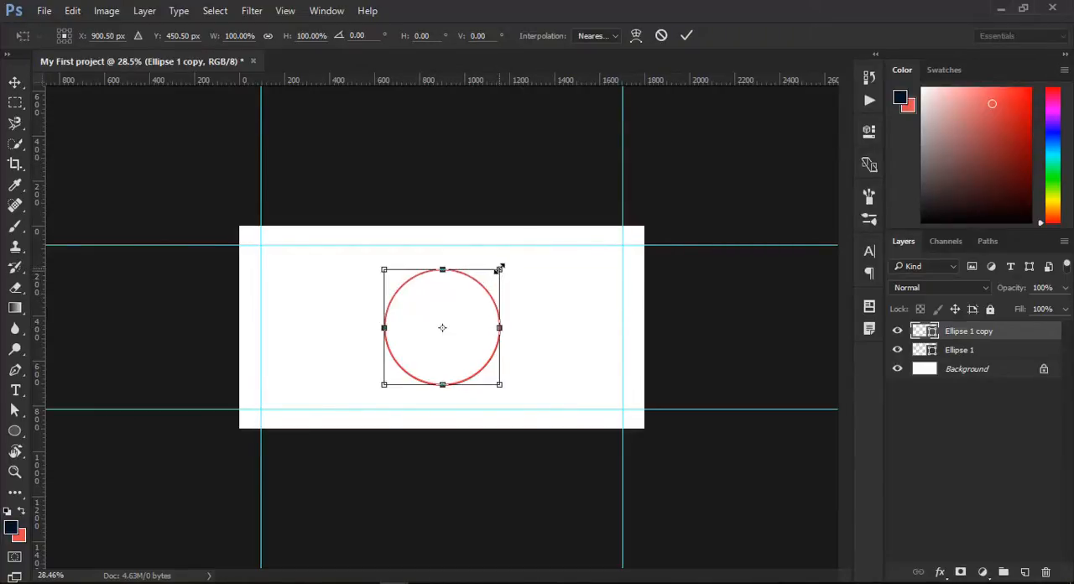
{"action": "mouse_move", "coordinate": [499, 269]}
{"action": "left_mouse_down"}
{"action": "mouse_move", "coordinate": [542, 239]}
{"action": "mouse_move", "coordinate": [470, 309]}
{"action": "mouse_move", "coordinate": [440, 366]}
{"action": "mouse_move", "coordinate": [515, 259]}
{"action": "mouse_move", "coordinate": [543, 269]}
{"action": "mouse_move", "coordinate": [557, 240]}
{"action": "mouse_move", "coordinate": [504, 290]}
{"action": "mouse_move", "coordinate": [537, 266]}
{"action": "mouse_move", "coordinate": [532, 249]}
{"action": "mouse_move", "coordinate": [492, 283]}
{"action": "mouse_move", "coordinate": [485, 302]}
{"action": "mouse_move", "coordinate": [513, 257]}
{"action": "mouse_move", "coordinate": [470, 353]}
{"action": "mouse_move", "coordinate": [501, 278]}
{"action": "mouse_move", "coordinate": [490, 283]}
{"action": "left_mouse_up"}
{"action": "key", "text": "ctrl+z"}
{"action": "left_click_drag", "start_coordinate": [448, 338], "coordinate": [450, 333]}
{"action": "scroll", "coordinate": [459, 386], "scroll_direction": "up", "scroll_amount": 4}
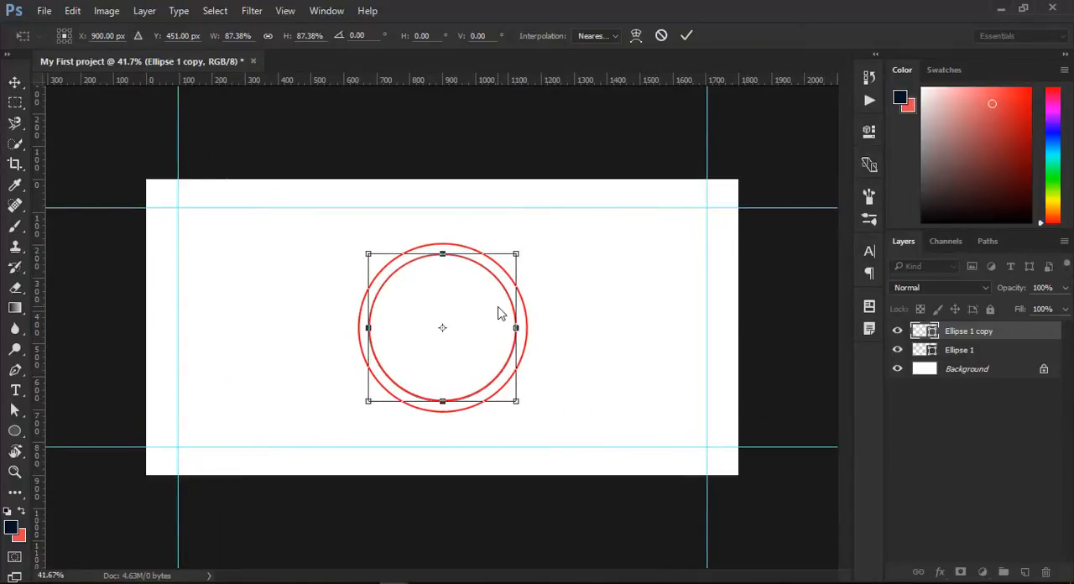
{"action": "mouse_move", "coordinate": [471, 334]}
{"action": "left_mouse_down"}
{"action": "mouse_move", "coordinate": [482, 334]}
{"action": "mouse_move", "coordinate": [473, 331]}
{"action": "left_mouse_up"}
{"action": "key", "text": "Escape"}
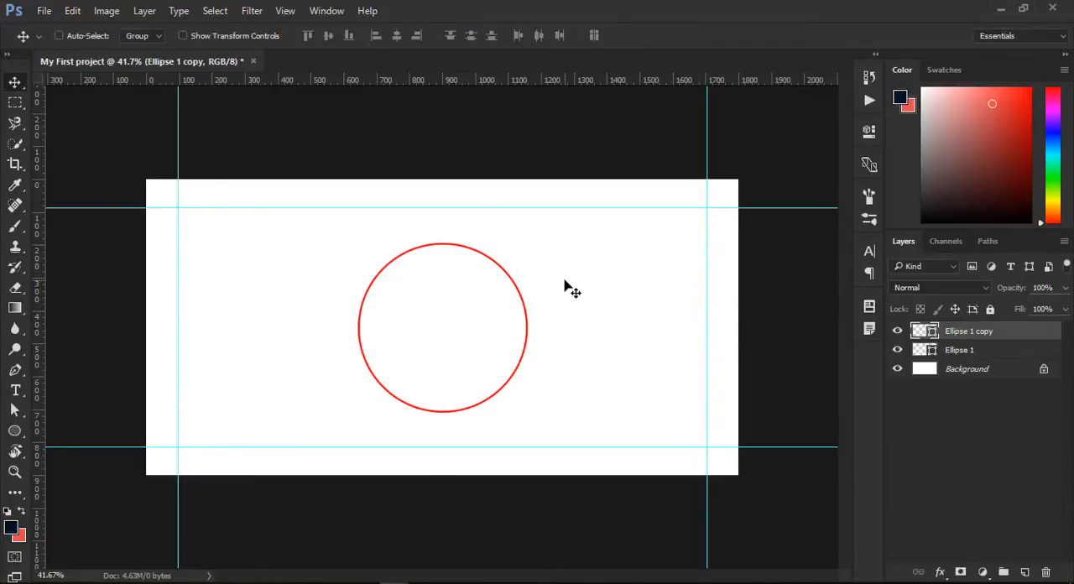
- Scale the duplicated circle proportionally around its centre to about 85% and apply the transformation
{"action": "key", "text": "ctrl"}
{"action": "key", "text": "ctrl+t"}
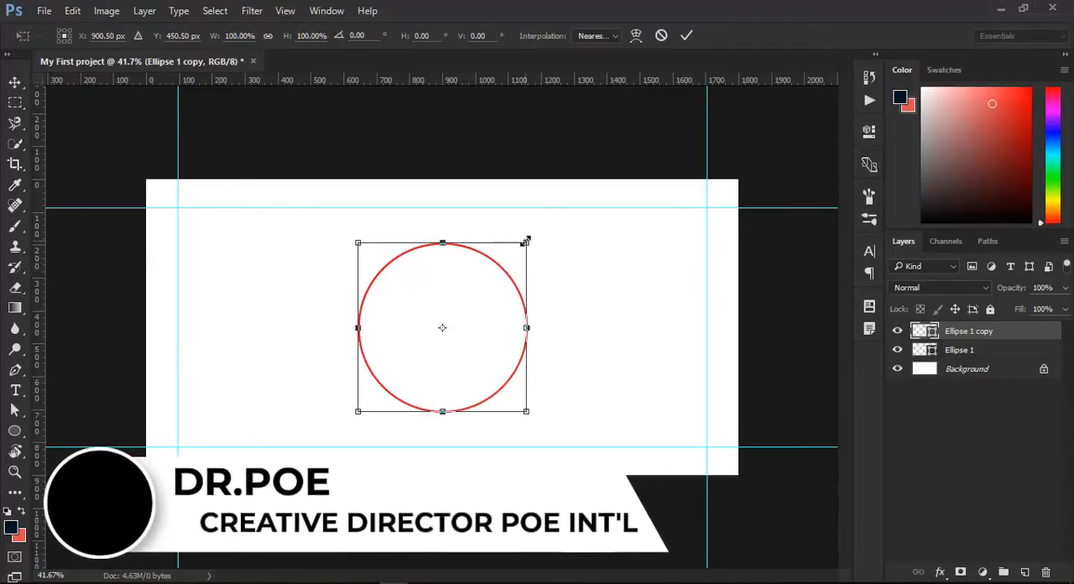
{"action": "left_click_drag", "start_coordinate": [527, 242], "coordinate": [515, 257]}
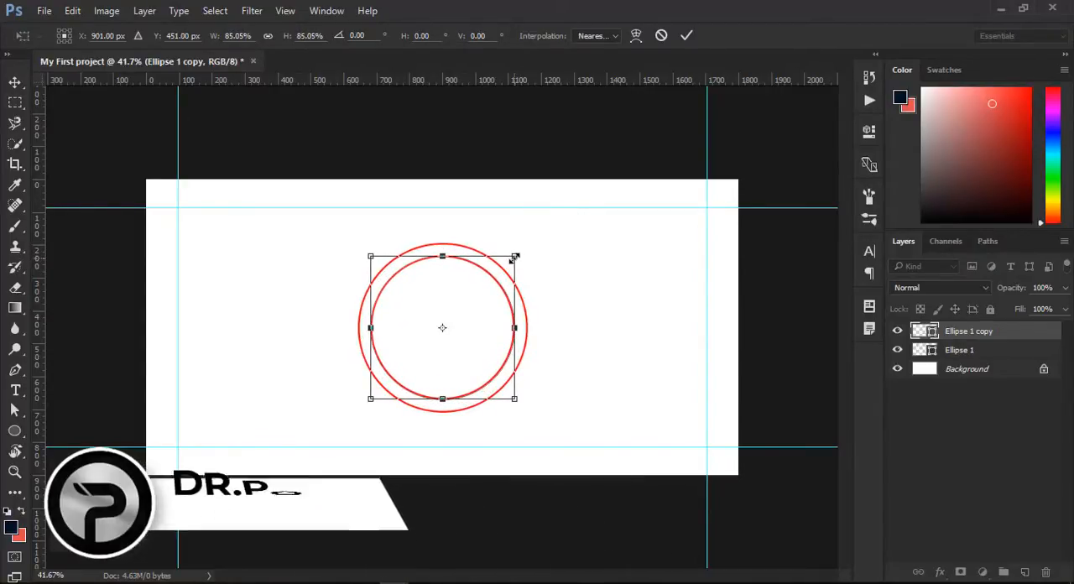
{"action": "key", "text": "Return"}
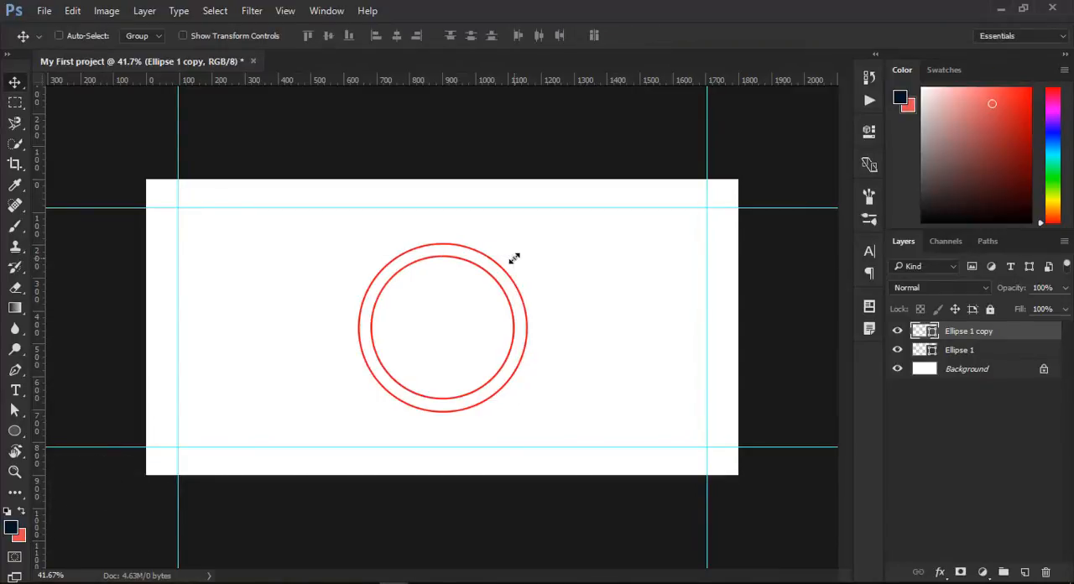
- Duplicate the inner circle and scale the copy around its centre to about 80%, forming a third concentric ring
{"action": "key", "text": "ctrl+j"}
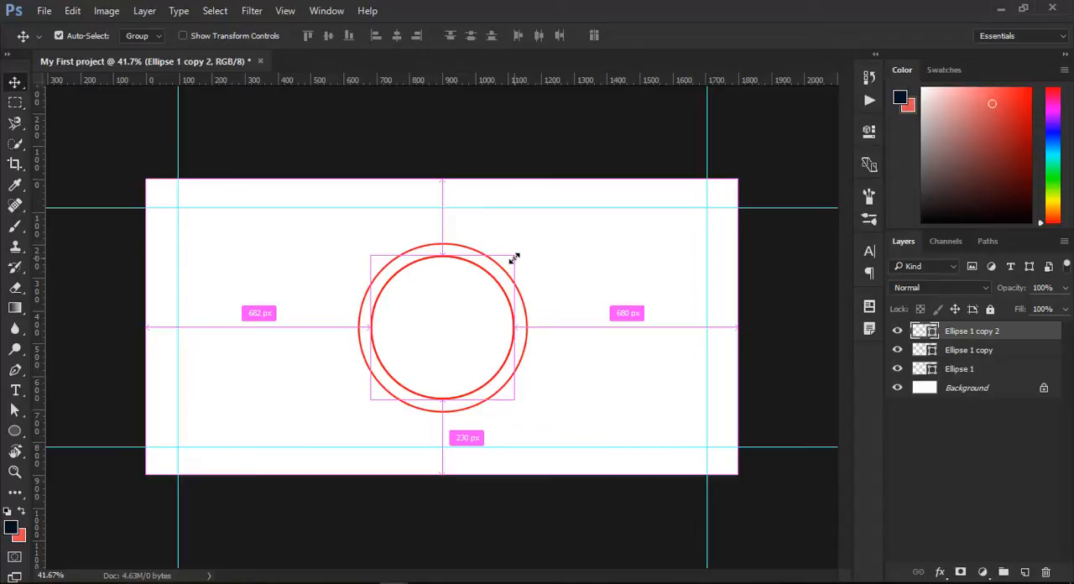
{"action": "key", "text": "ctrl+t"}
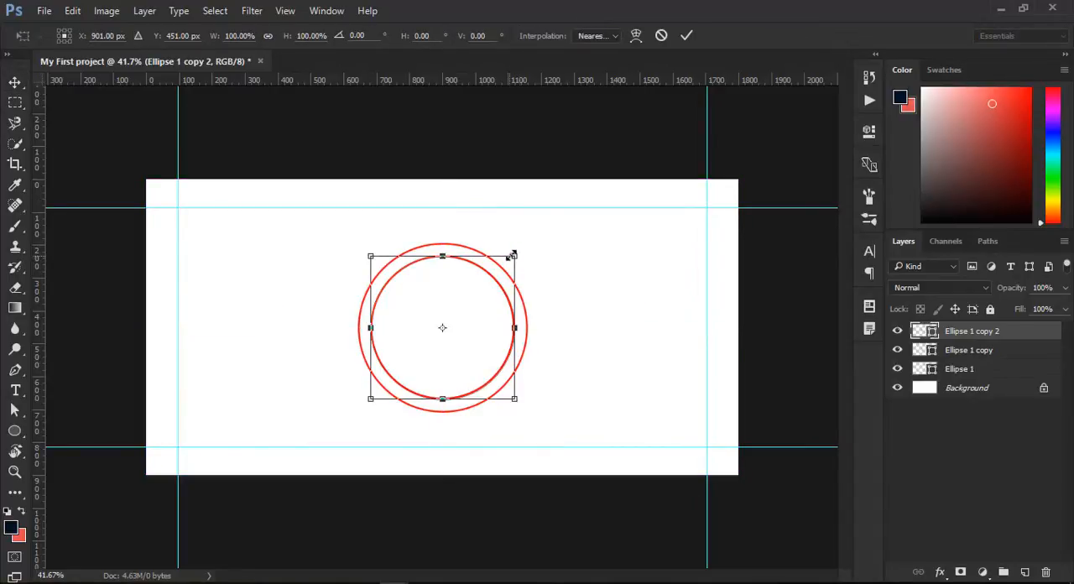
{"action": "left_click_drag", "start_coordinate": [512, 257], "coordinate": [496, 269]}
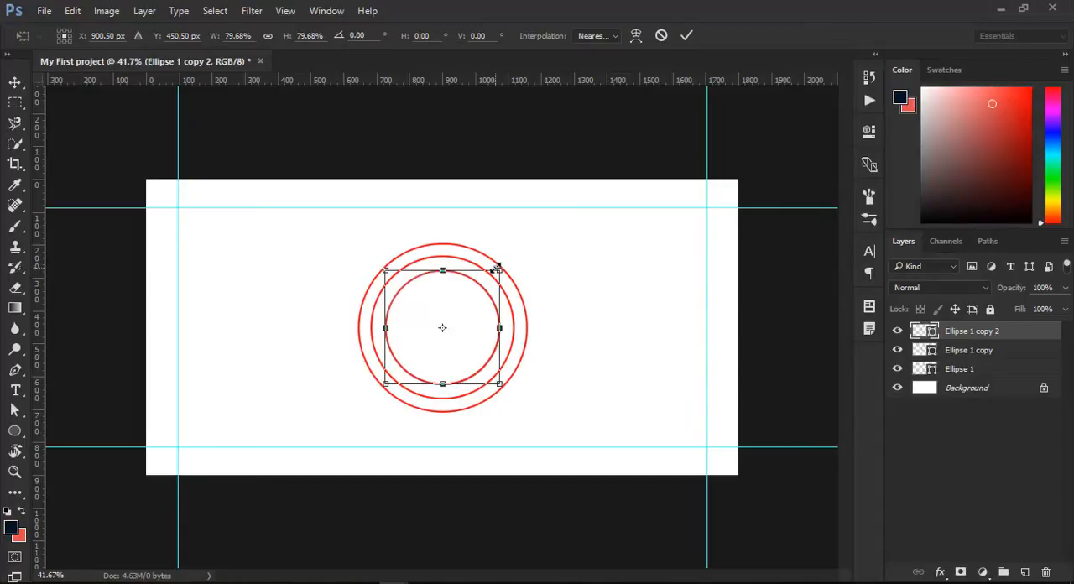
{"action": "key", "text": "Return"}
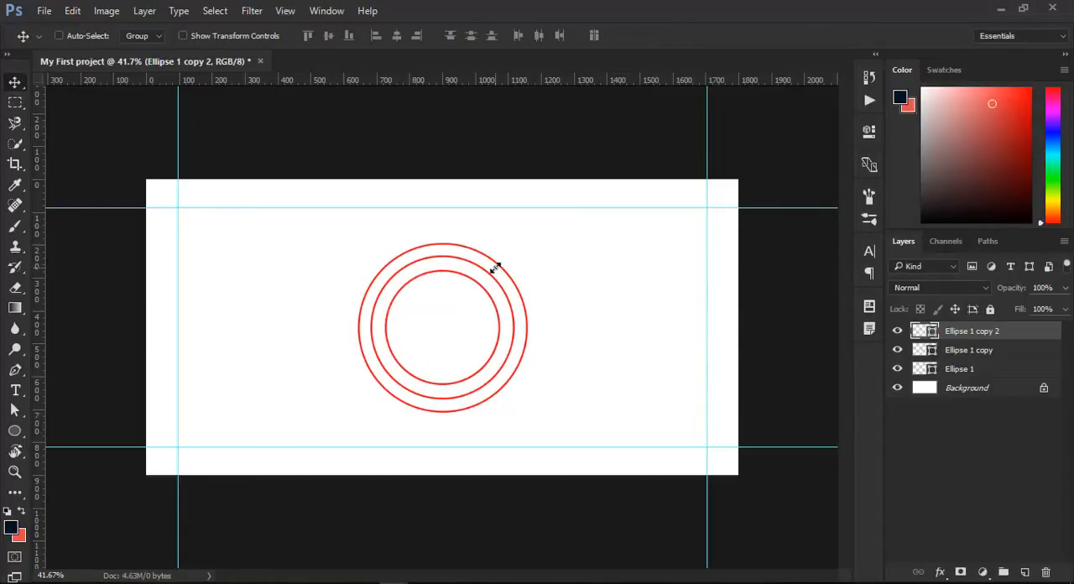
{"action": "key", "text": "ctrl+t"}
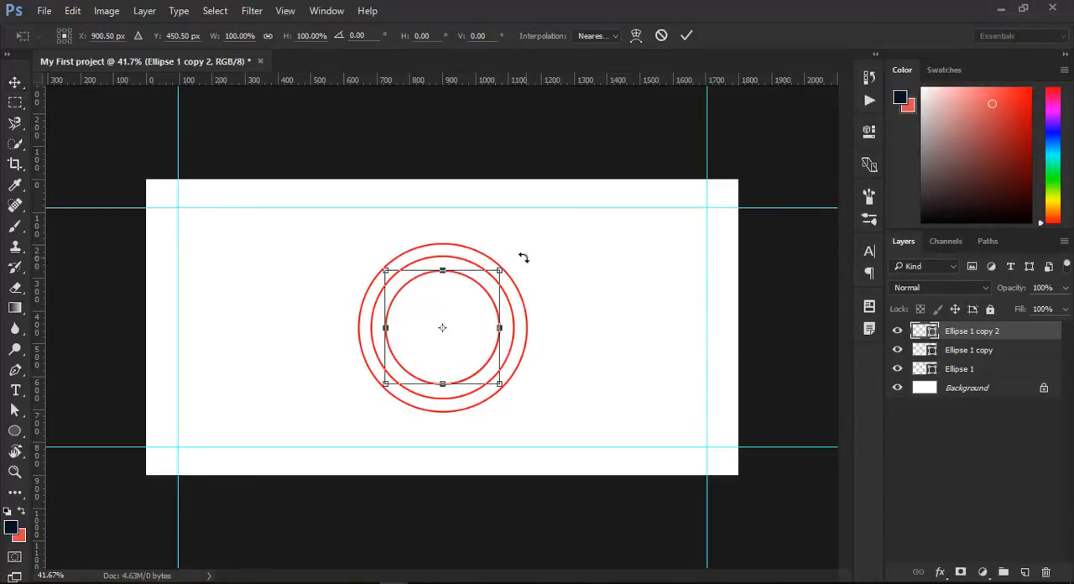
{"action": "left_click_drag", "start_coordinate": [500, 270], "coordinate": [492, 284]}
{"action": "key", "text": "ctrl+z"}
{"action": "key", "text": "ctrl+z"}
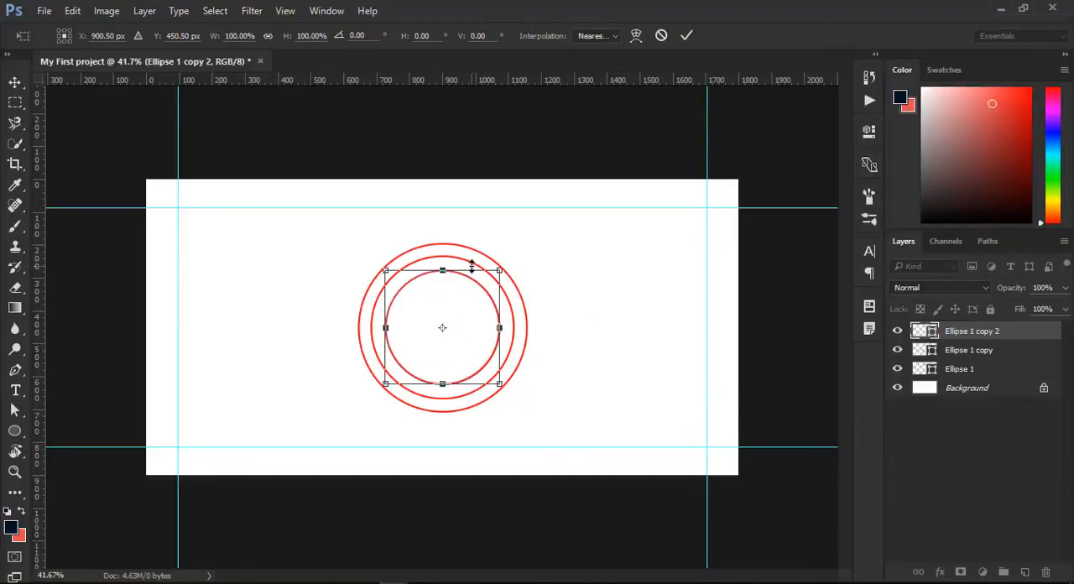
{"action": "key", "text": "Return"}
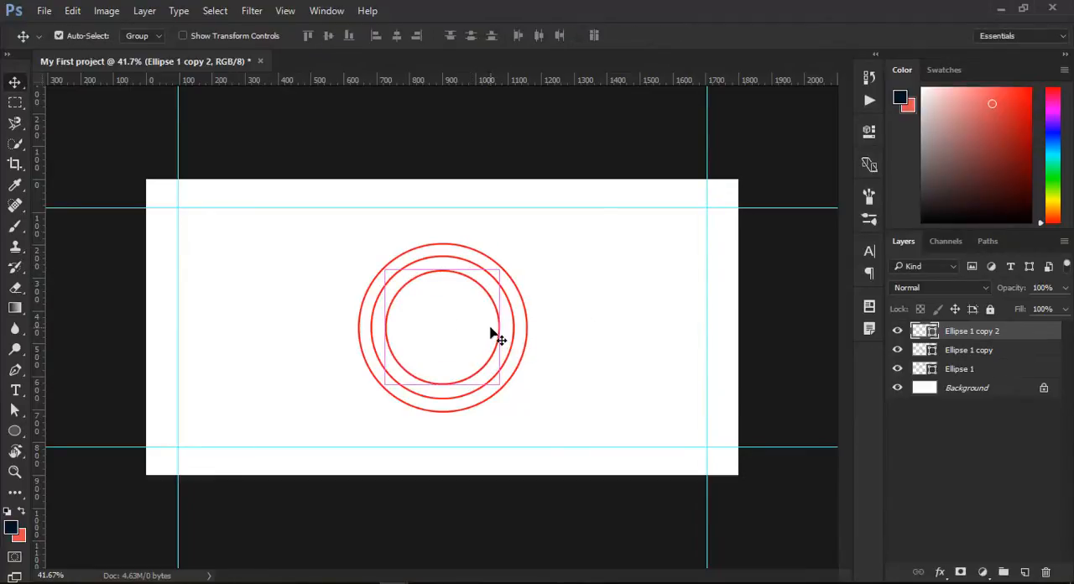
- Duplicate the innermost circle and scale the copy around its centre to about 73% for a fourth ring
{"action": "key", "text": "ctrl+j"}
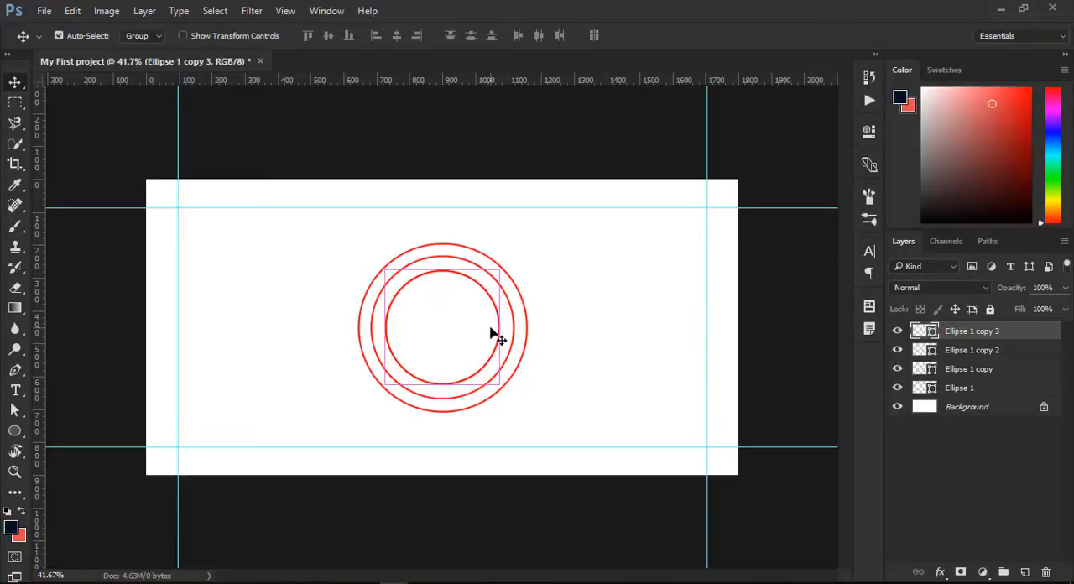
{"action": "key", "text": "ctrl+t"}
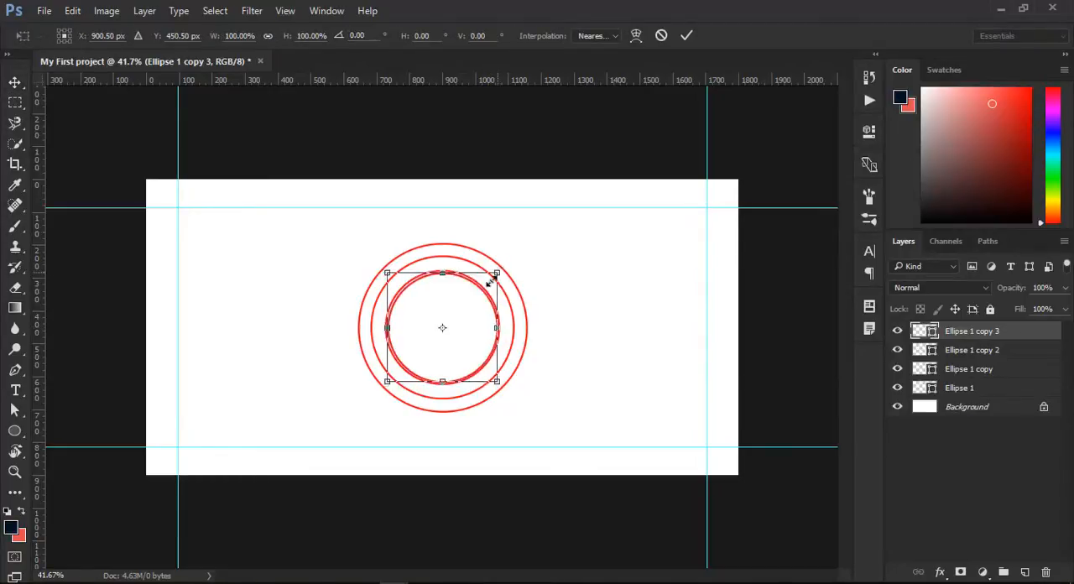
{"action": "left_click_drag", "start_coordinate": [492, 281], "coordinate": [486, 287]}
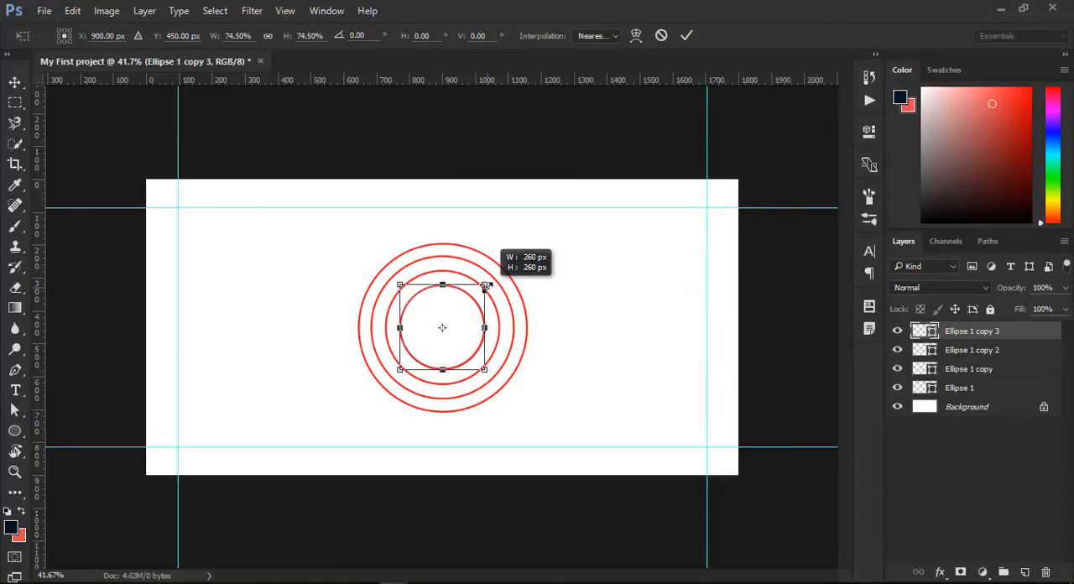
{"action": "left_click_drag", "start_coordinate": [486, 287], "coordinate": [484, 289]}
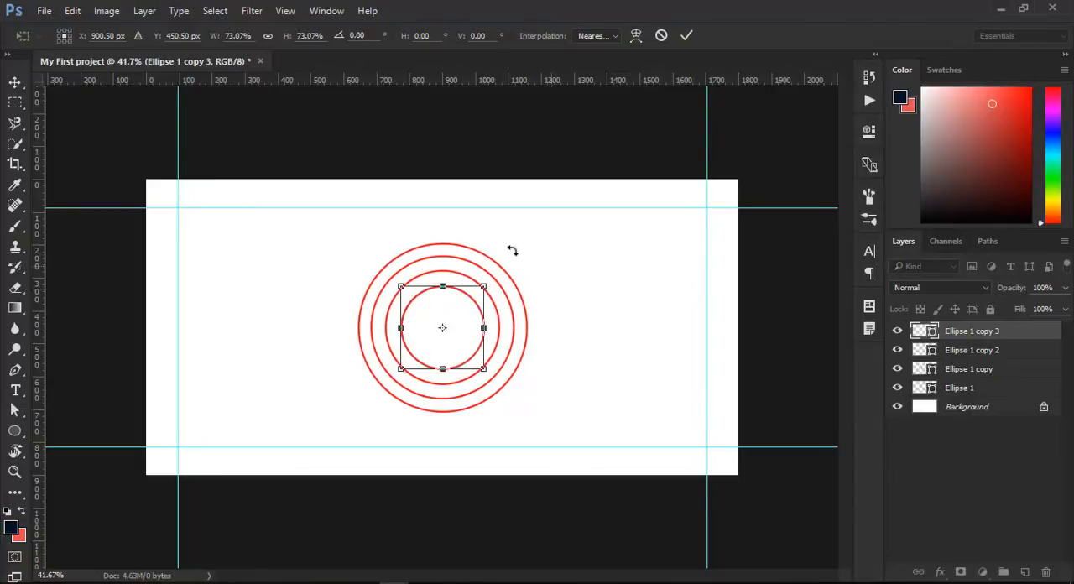
{"action": "key", "text": "Return"}
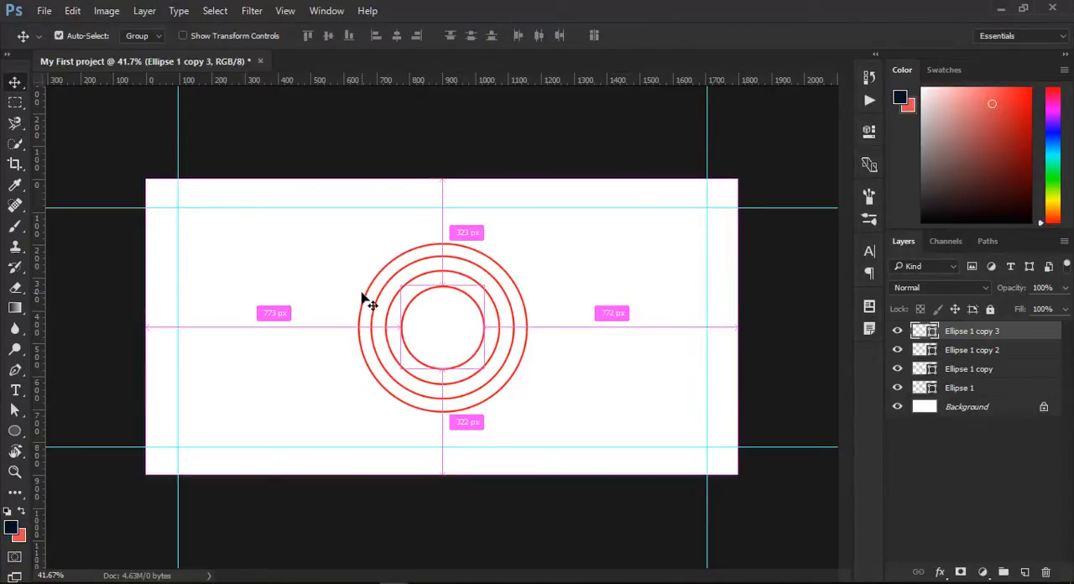
- Duplicate the fourth ring and scale the copy around its centre to about 67% for a fifth ring
{"action": "key", "text": "ctrl+j"}
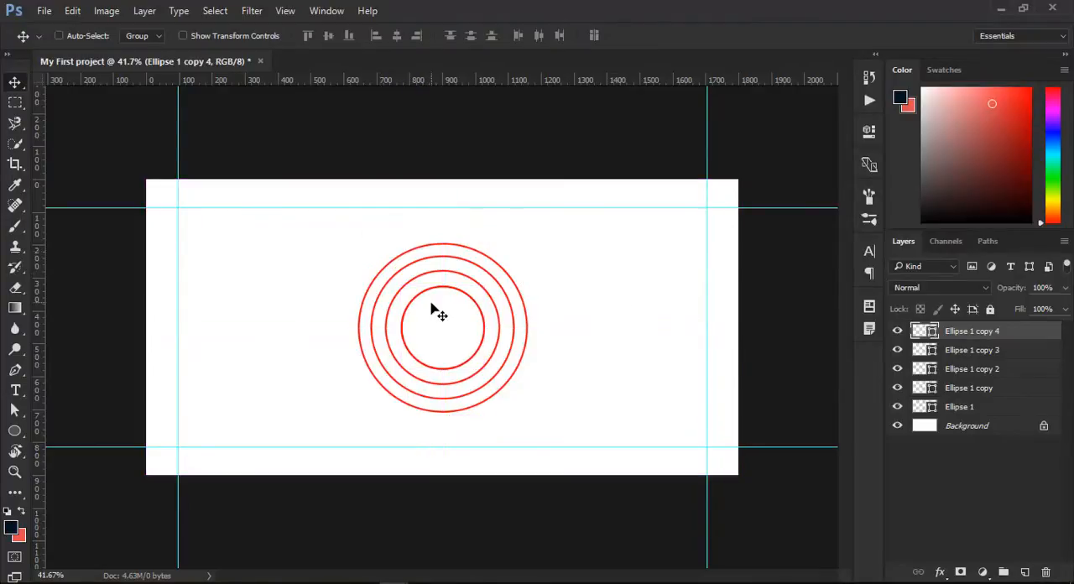
{"action": "key", "text": "ctrl+t"}
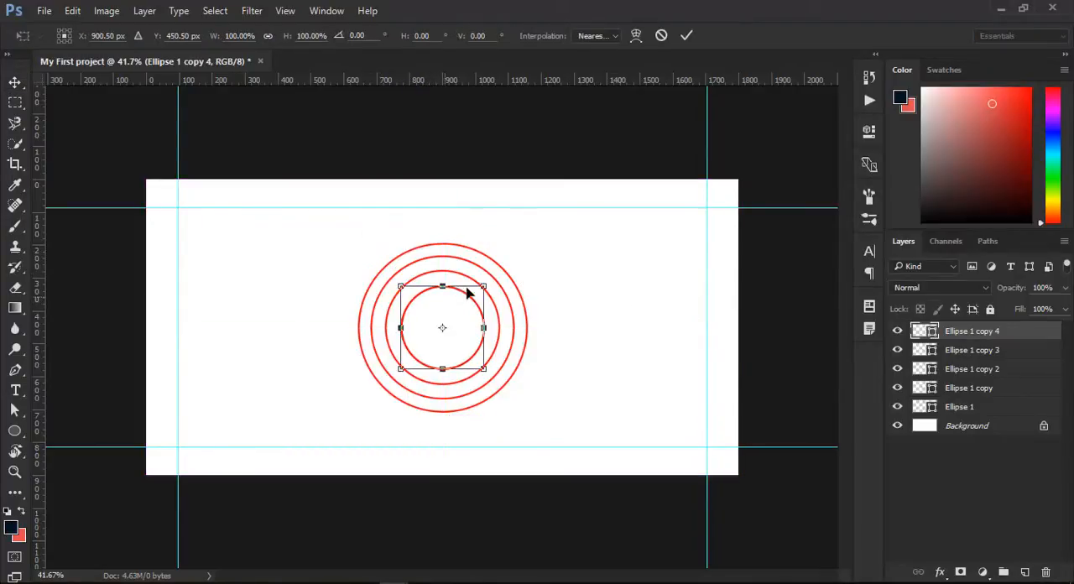
{"action": "left_click_drag", "start_coordinate": [480, 286], "coordinate": [466, 298]}
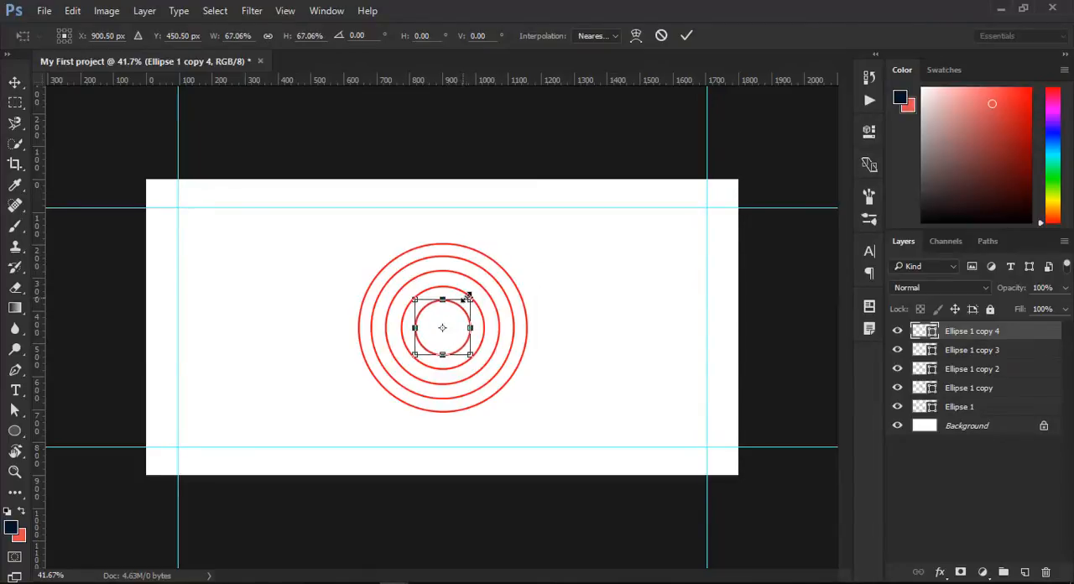
{"action": "key", "text": "Return"}
- Duplicate the fifth ring and scale the copy around its centre to about 44% for the smallest central ring
{"action": "key", "text": "ctrl+j"}
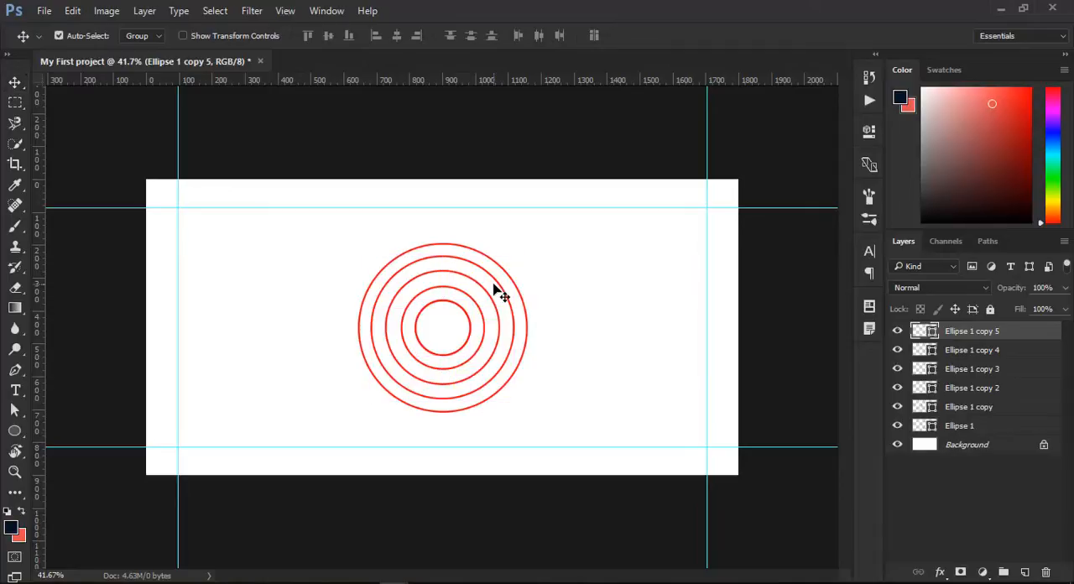
{"action": "key", "text": "ctrl+t"}
{"action": "left_click_drag", "start_coordinate": [471, 299], "coordinate": [457, 314]}
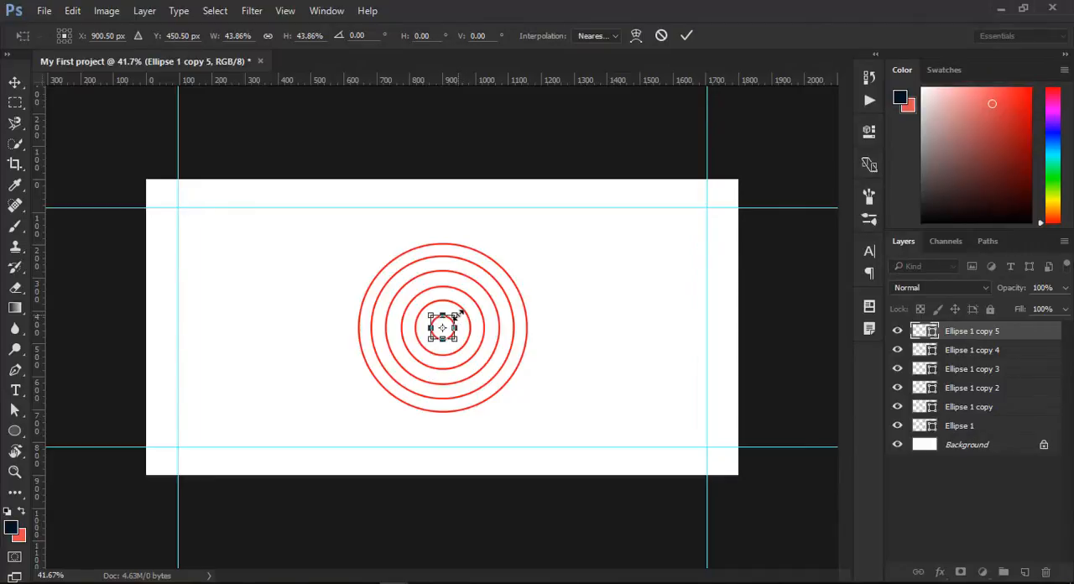
{"action": "key", "text": "Return"}
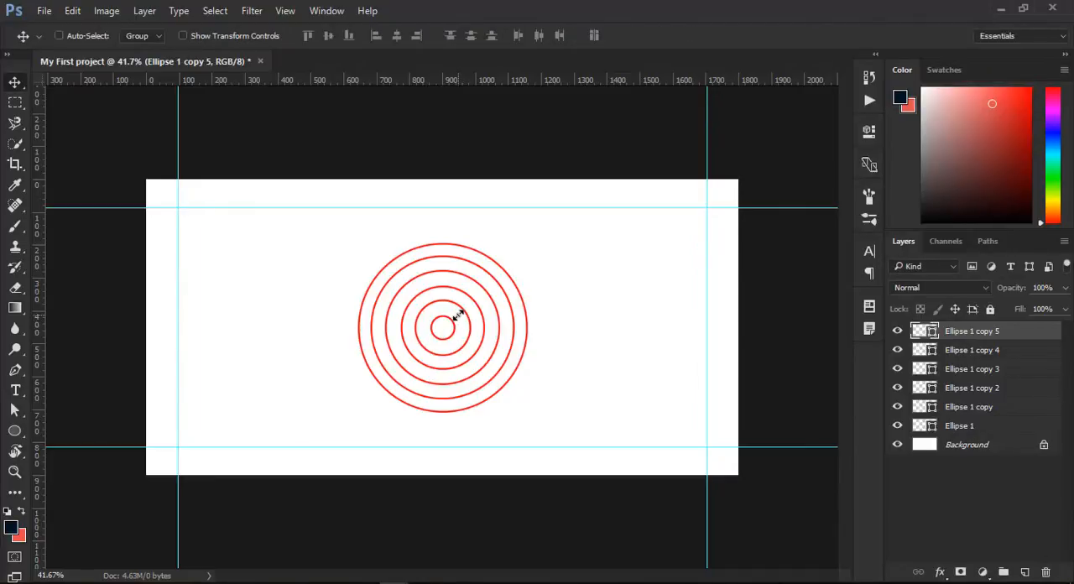
- Try selecting the layers from Ellipse 1 copy 5 through Ellipse 1 as a range and return to Ellipse 1 copy 5 alone
{"action": "left_click", "coordinate": [967, 428], "text": "shift"}
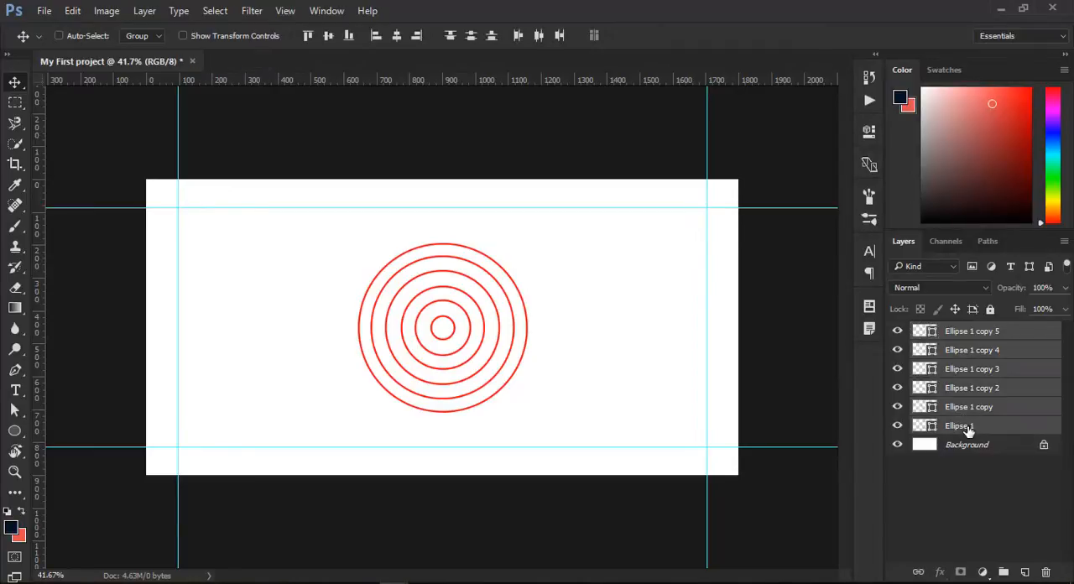
{"action": "double_click", "coordinate": [992, 334]}
{"action": "key", "text": "Return"}
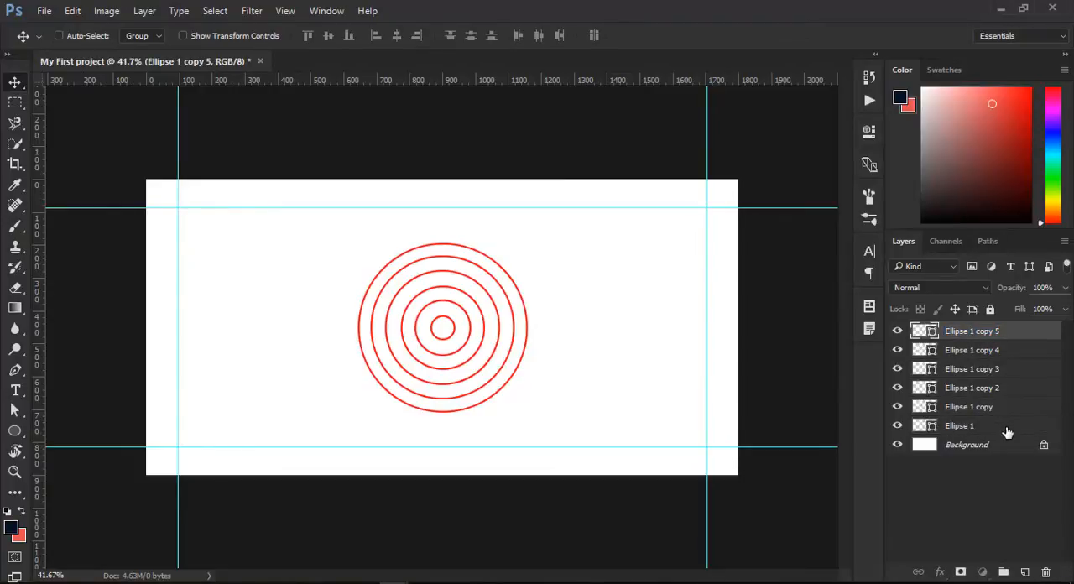
{"action": "left_click", "coordinate": [1007, 431], "text": "shift"}
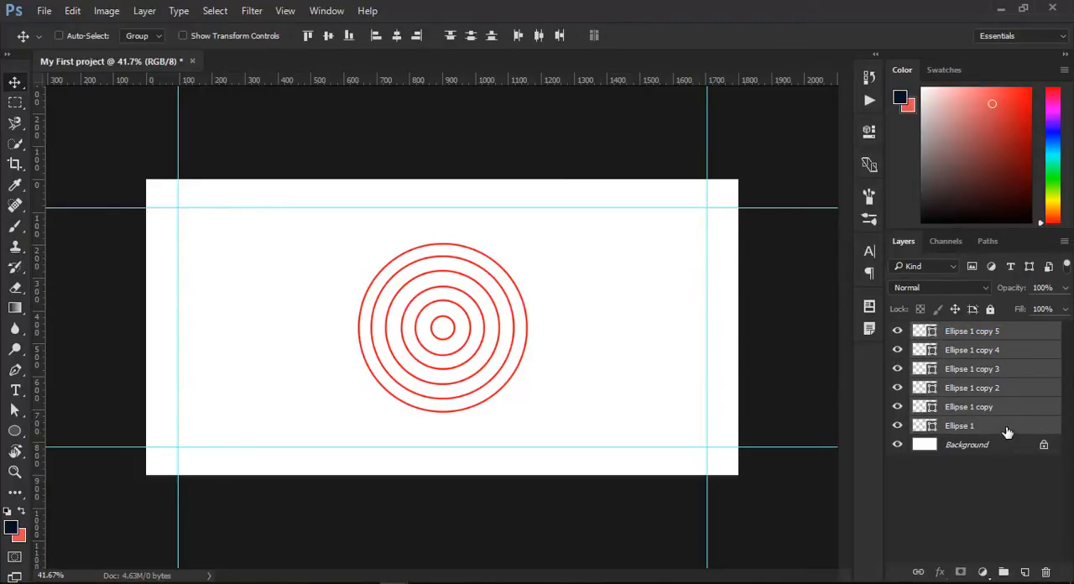
{"action": "left_click", "coordinate": [1018, 331]}
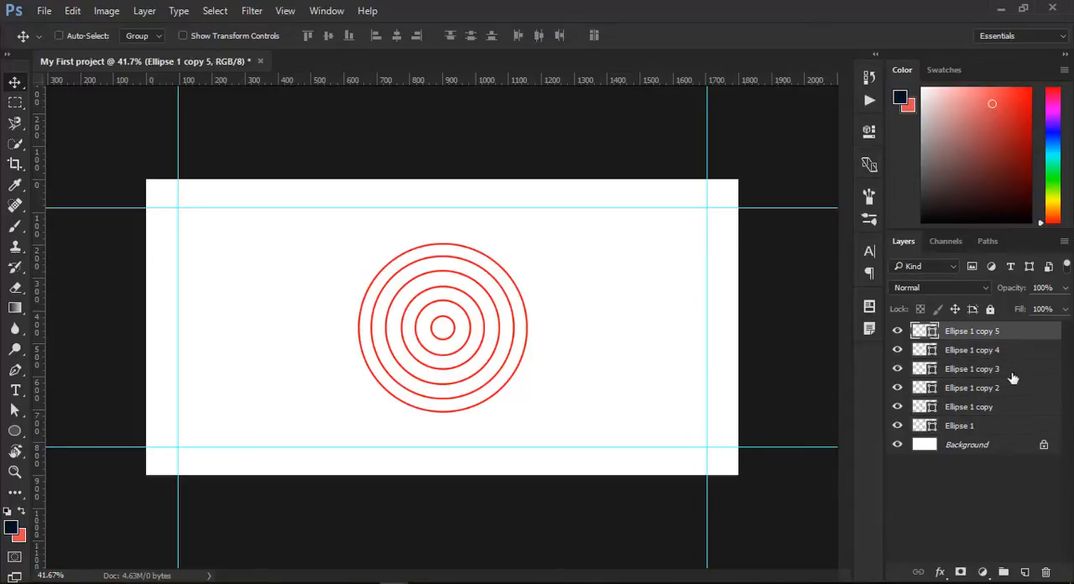
{"action": "left_click", "coordinate": [1013, 432], "text": "shift"}
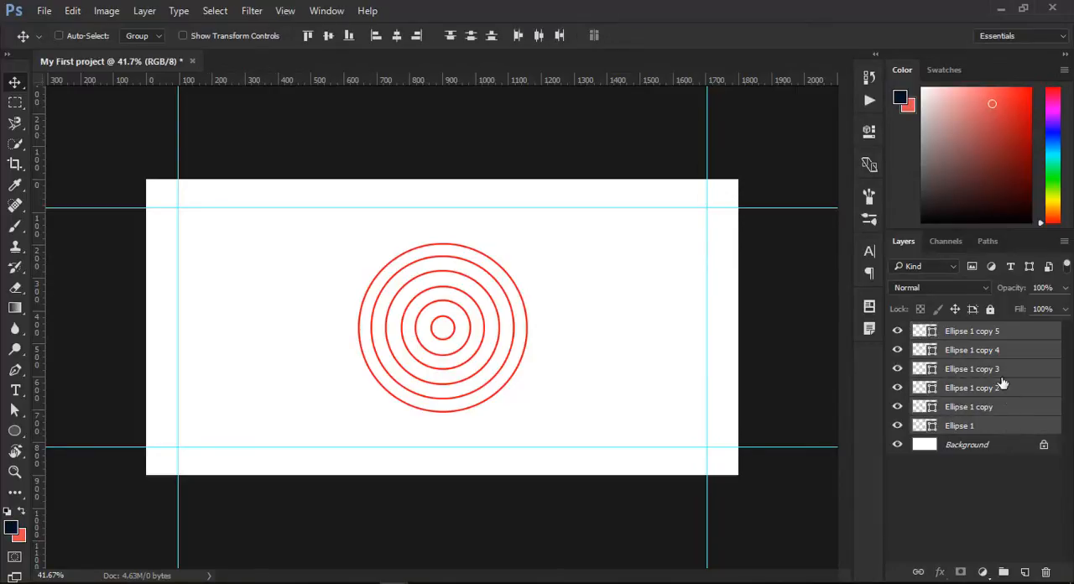
{"action": "left_click", "coordinate": [962, 335]}
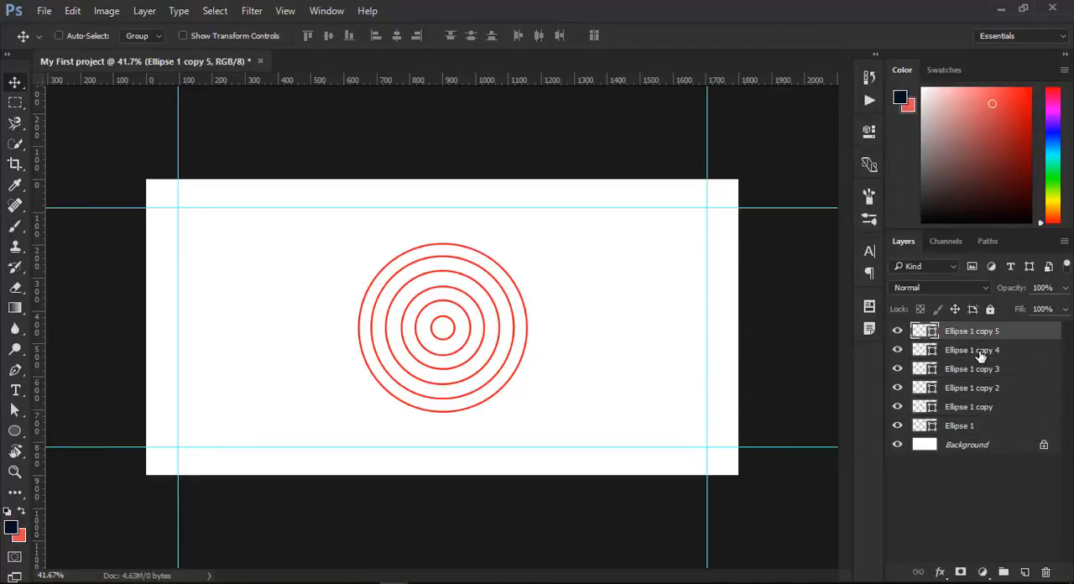
- Try adding Ellipse 1 copy, Ellipse 1 and Ellipse 1 copy 5 individually to the selected Ellipse 1 copy 3, and return to Ellipse 1 alone
{"action": "key", "text": "ctrl"}
{"action": "double_click", "coordinate": [978, 375], "text": "ctrl"}
{"action": "left_click", "coordinate": [982, 411], "text": "ctrl"}
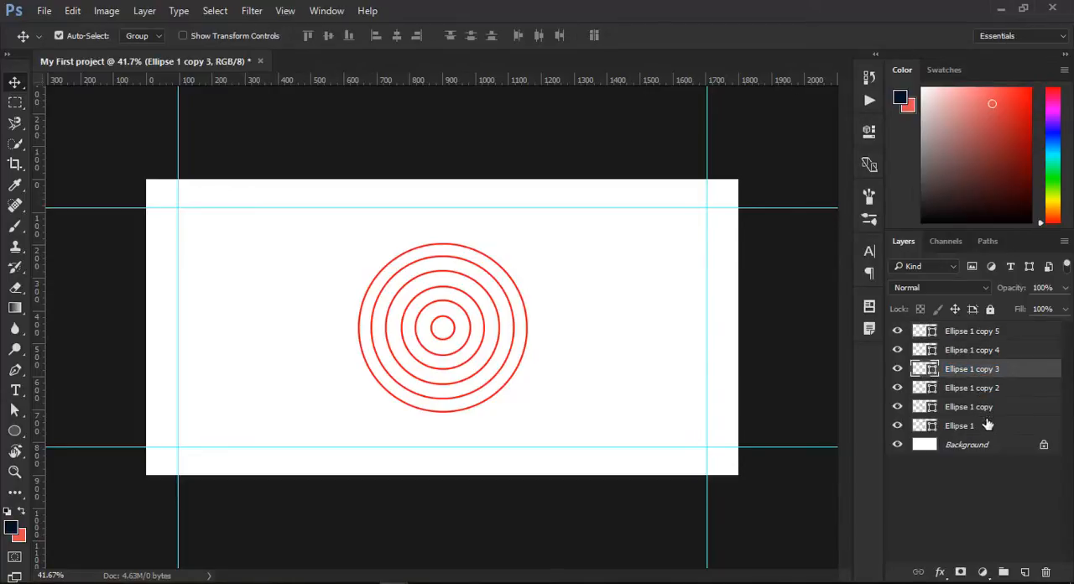
{"action": "left_click", "coordinate": [997, 428], "text": "ctrl"}
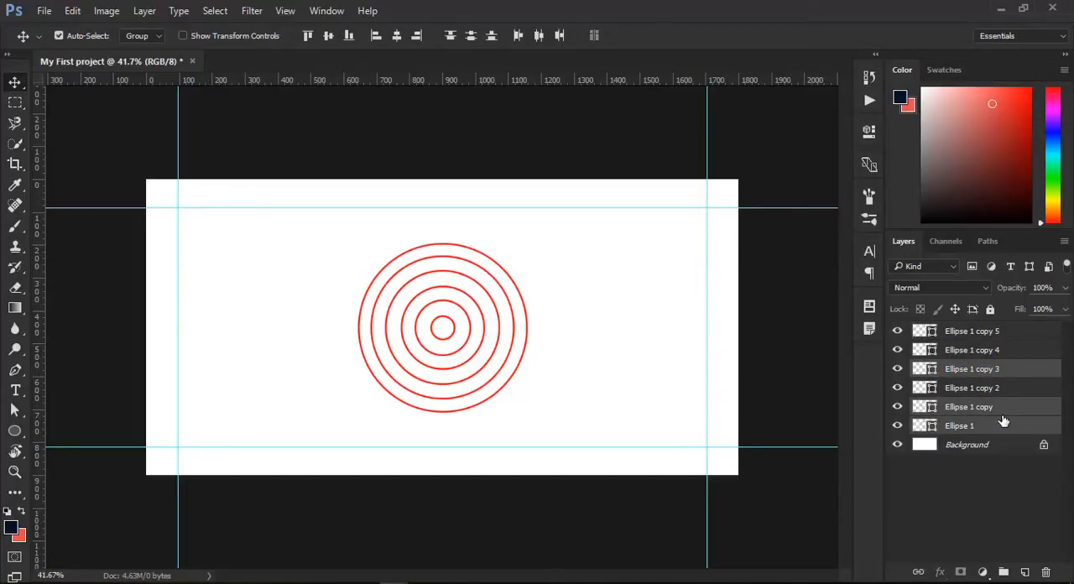
{"action": "left_click", "coordinate": [996, 334], "text": "ctrl"}
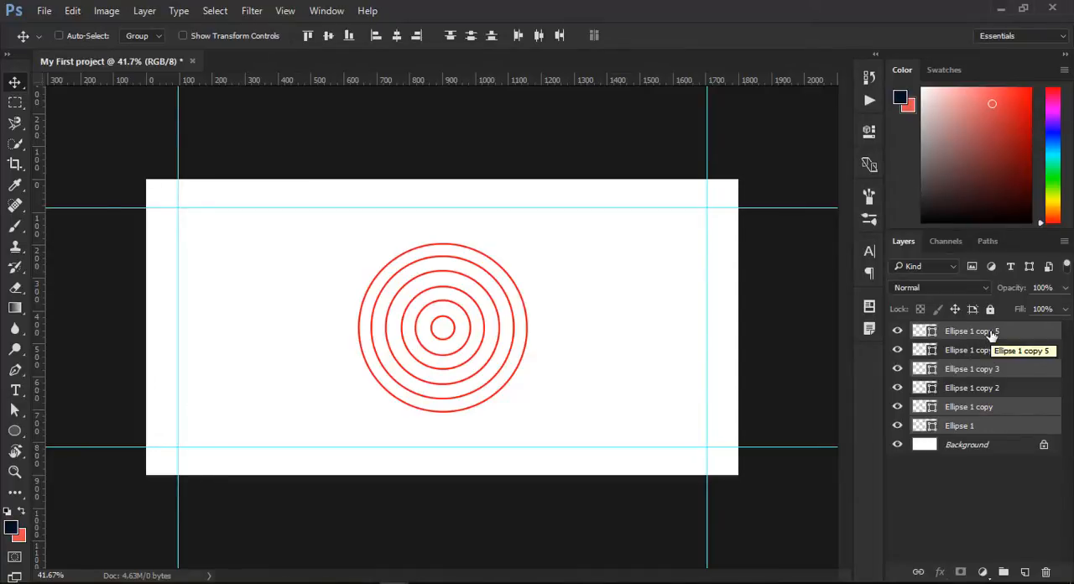
{"action": "left_click", "coordinate": [995, 419]}
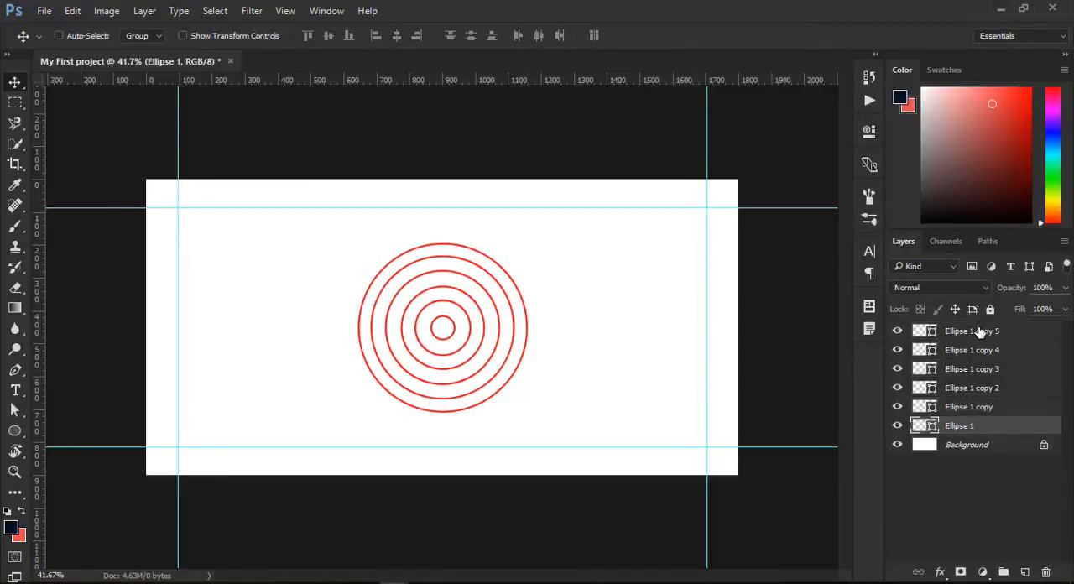
- Select the layers from Ellipse 1 copy 5 through Ellipse 1 as a range and group them
{"action": "left_click", "coordinate": [980, 333]}
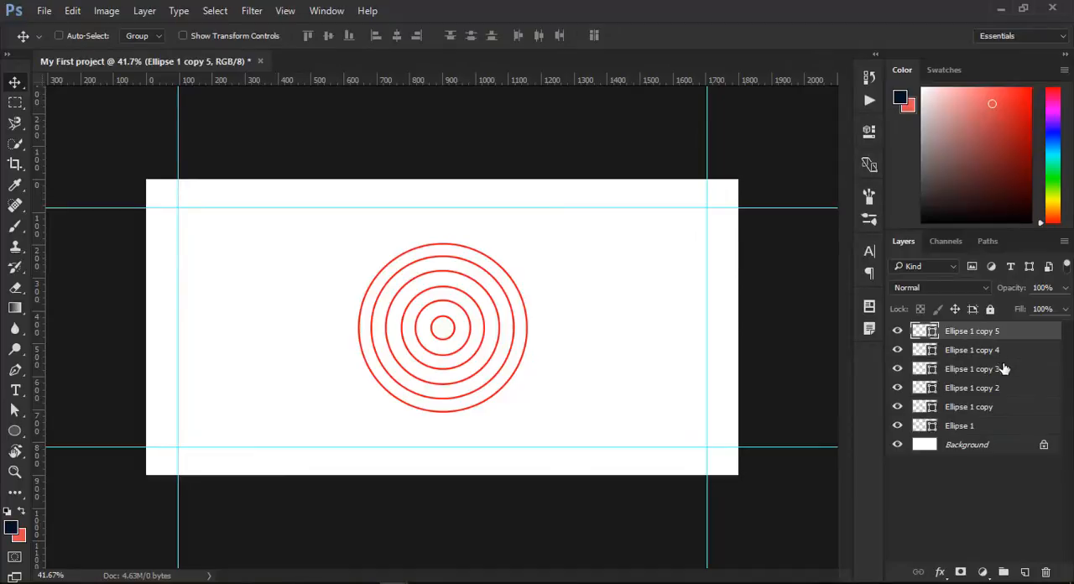
{"action": "left_click", "coordinate": [1003, 429], "text": "shift"}
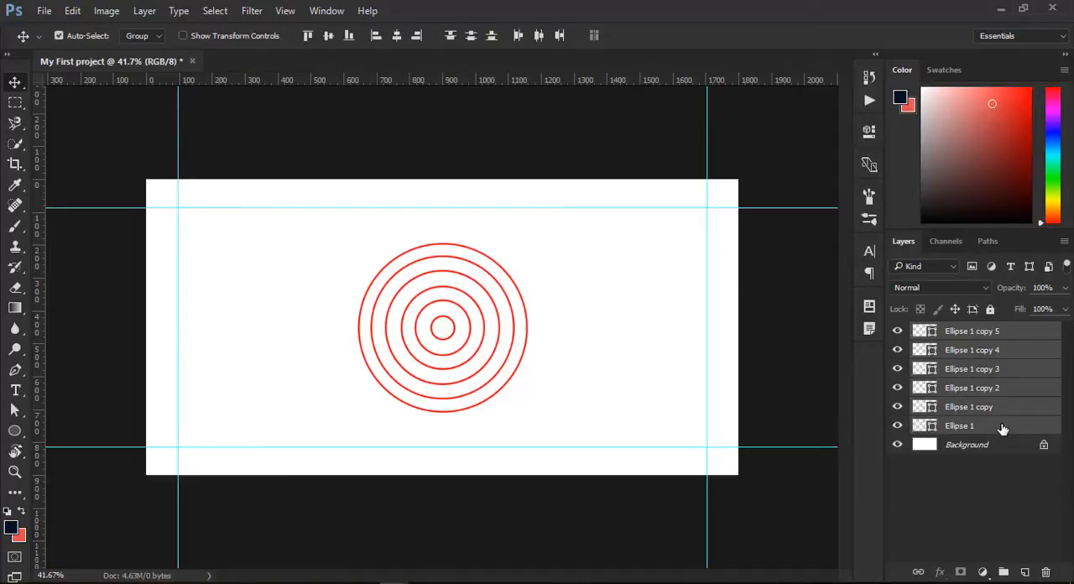
{"action": "key", "text": "ctrl+g"}
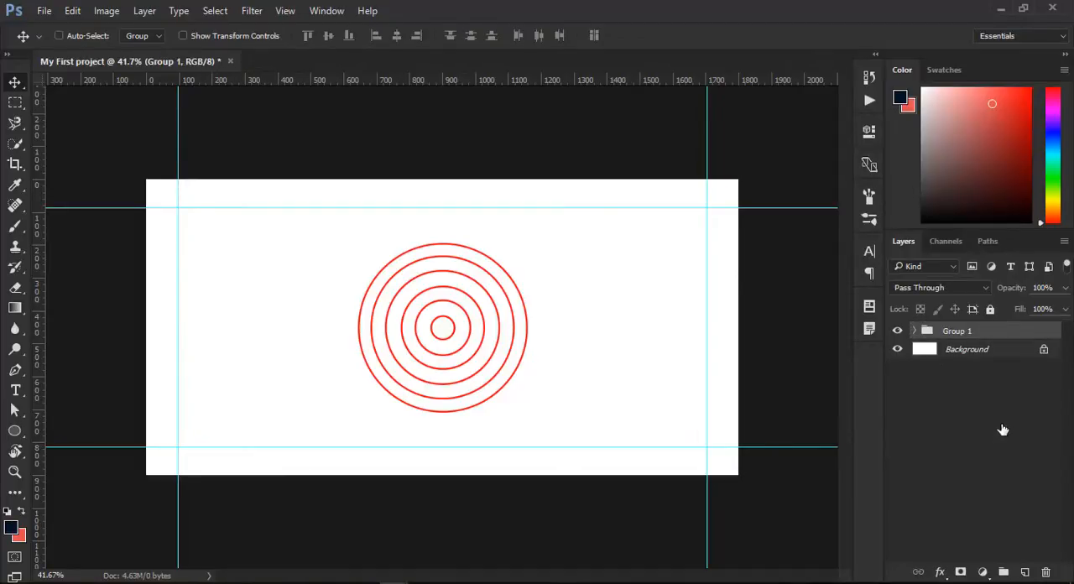
- Rename the group of ellipse layers as Geo Circel 1
{"action": "double_click", "coordinate": [957, 331]}
{"action": "type", "text": "G"}
{"action": "type", "text": "eo Circel 1"}
{"action": "key", "text": "Return"}
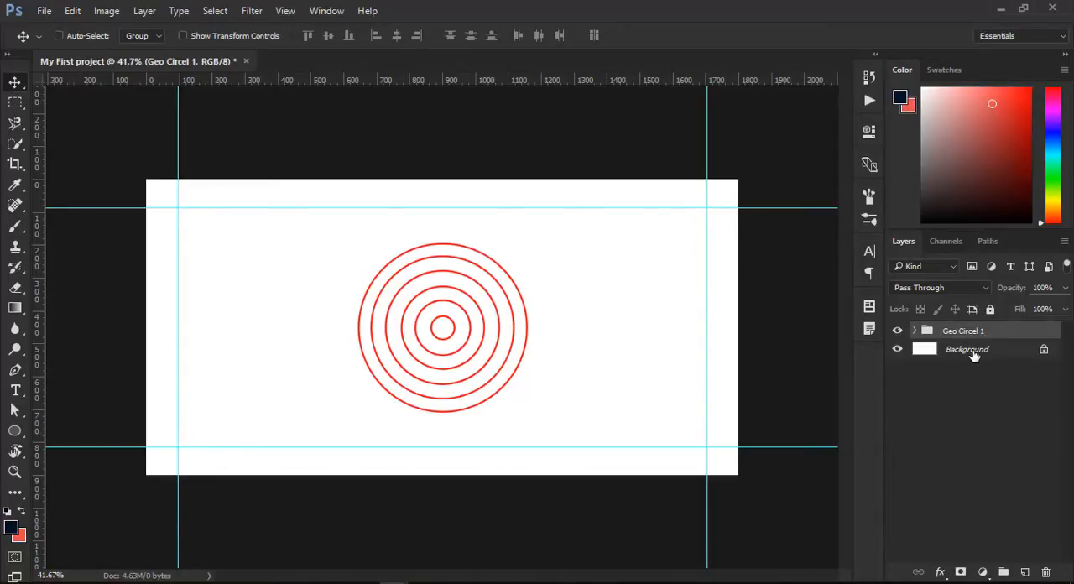
- Scale the Geo Circel 1 group proportionally to about 59% and reposition it in the upper-left part of the canvas
{"action": "left_click_drag", "start_coordinate": [537, 322], "coordinate": [481, 301]}
{"action": "key", "text": "ctrl+t"}
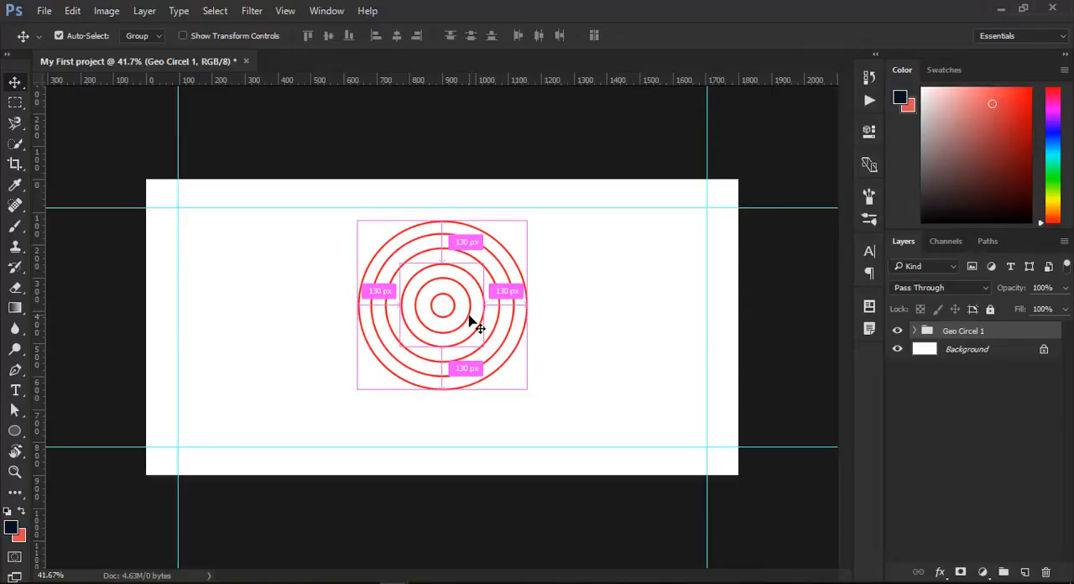
{"action": "left_click_drag", "start_coordinate": [526, 222], "coordinate": [458, 290]}
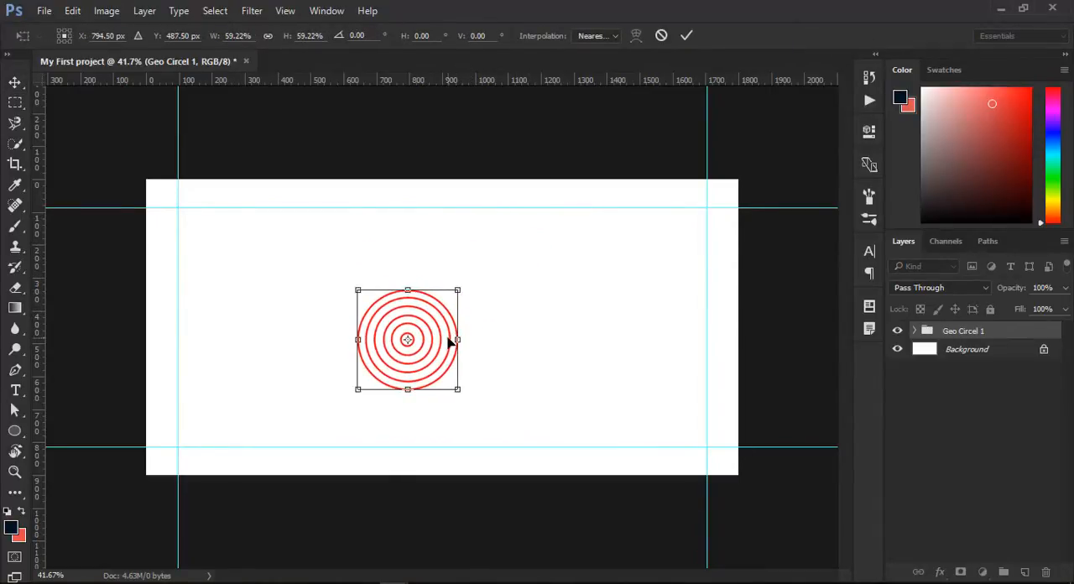
{"action": "key", "text": "Return"}
{"action": "left_click_drag", "start_coordinate": [419, 369], "coordinate": [391, 298]}
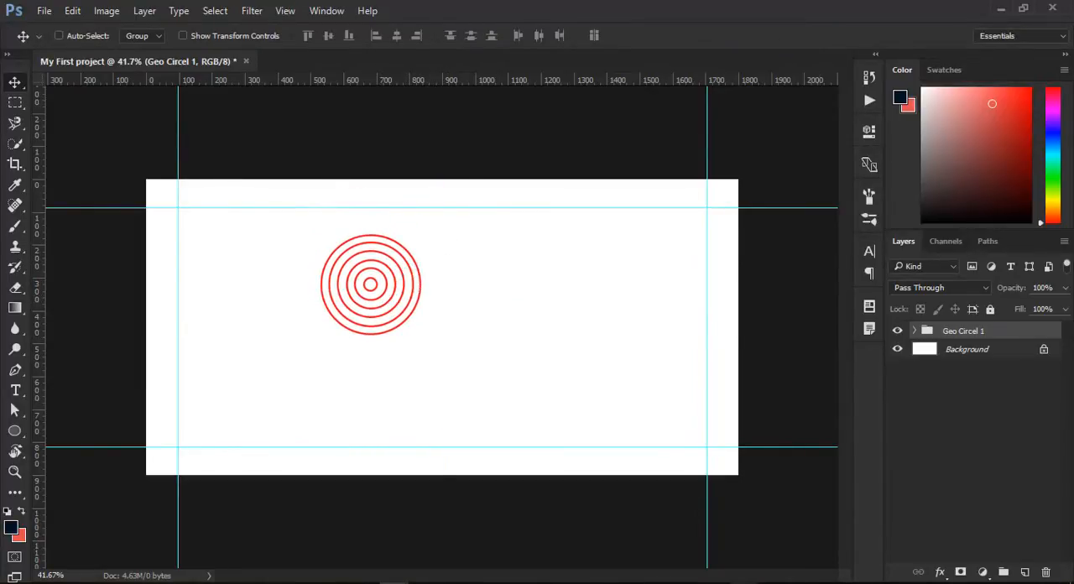
- Switch to Photos to examine the shapes in the gm tut.PNG reference design, and return to Photoshop
{"action": "left_click", "coordinate": [744, 582]}
{"action": "left_click", "coordinate": [780, 545]}
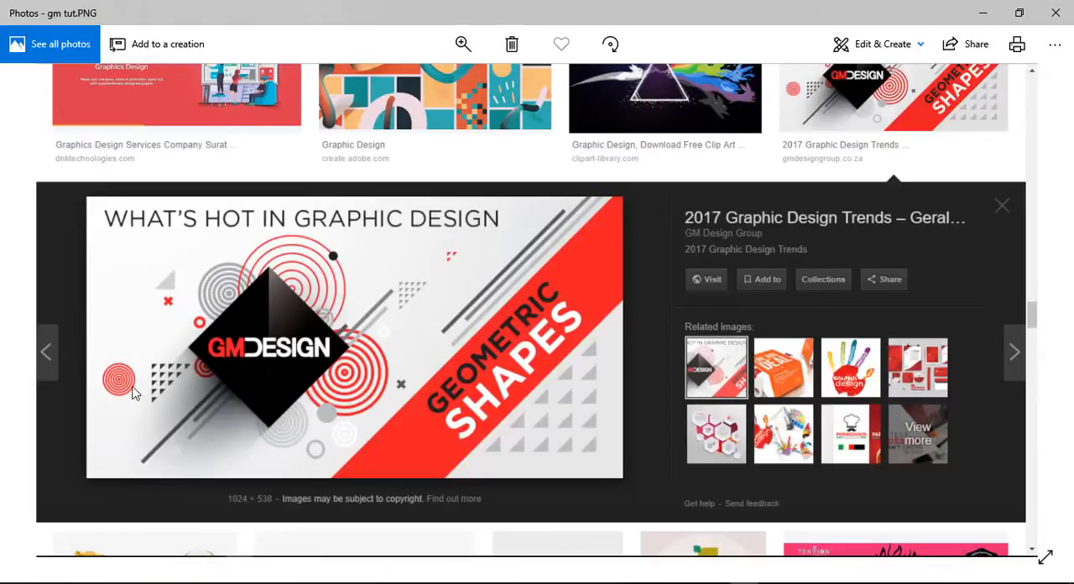
{"action": "key", "text": "Right"}
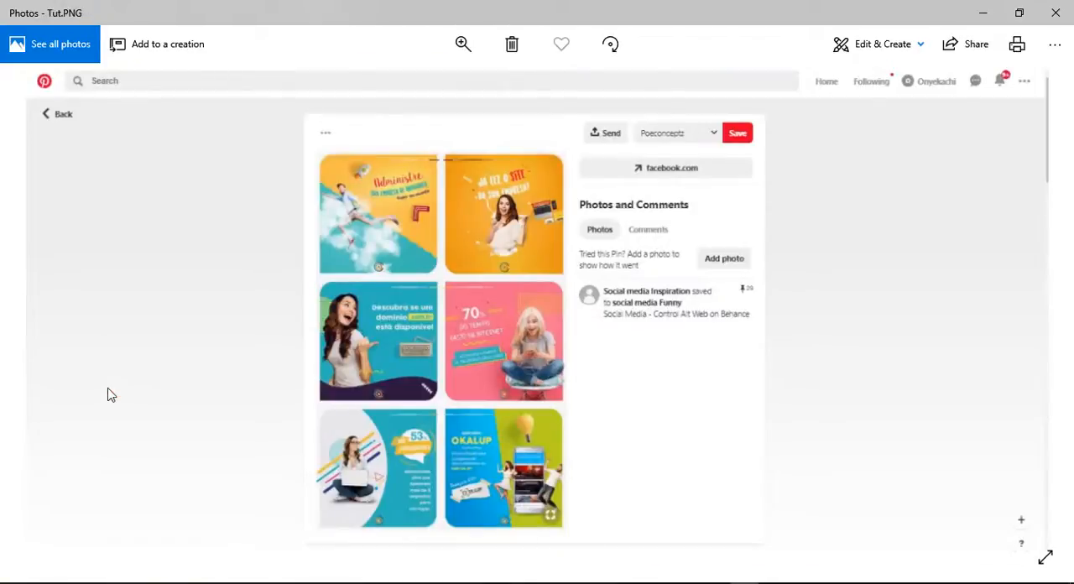
{"action": "key", "text": "Left"}
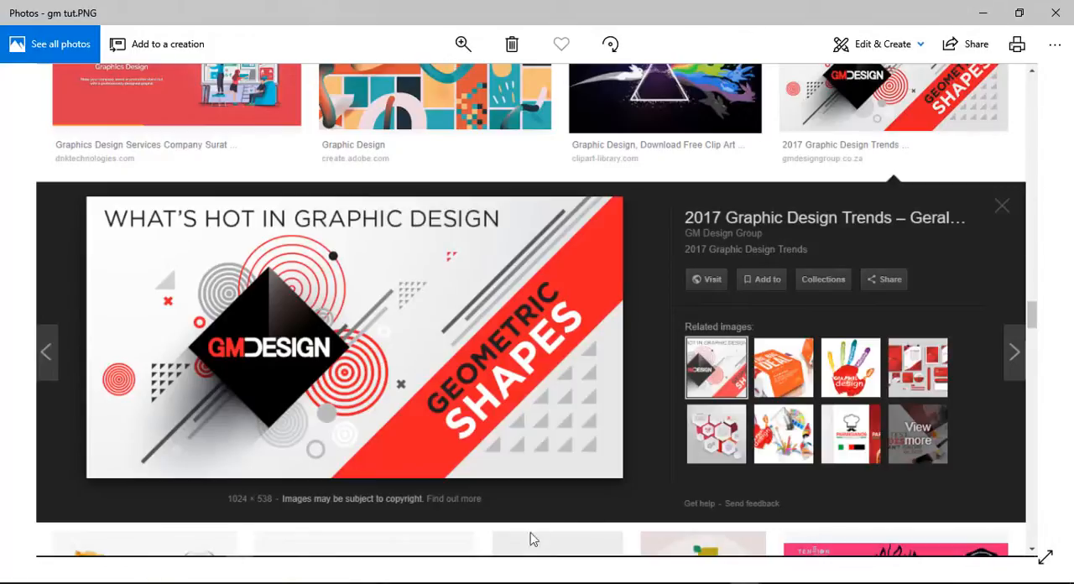
{"action": "left_click", "coordinate": [406, 583]}
{"action": "left_click", "coordinate": [310, 528]}
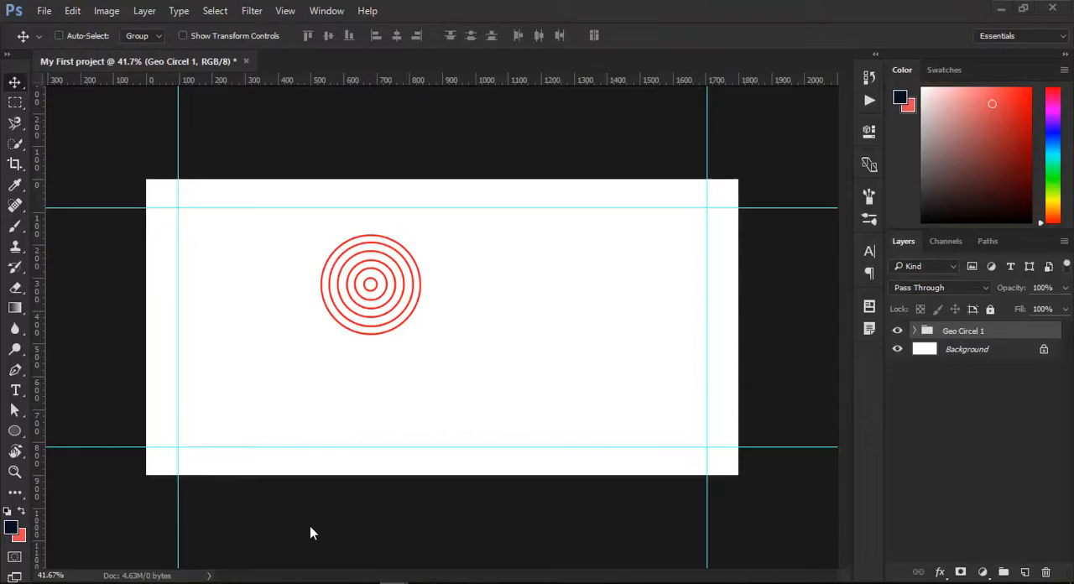
- Activate the Custom Shape Tool and open its library of preset shapes
{"action": "left_click", "coordinate": [16, 433]}
{"action": "left_click", "coordinate": [16, 432]}
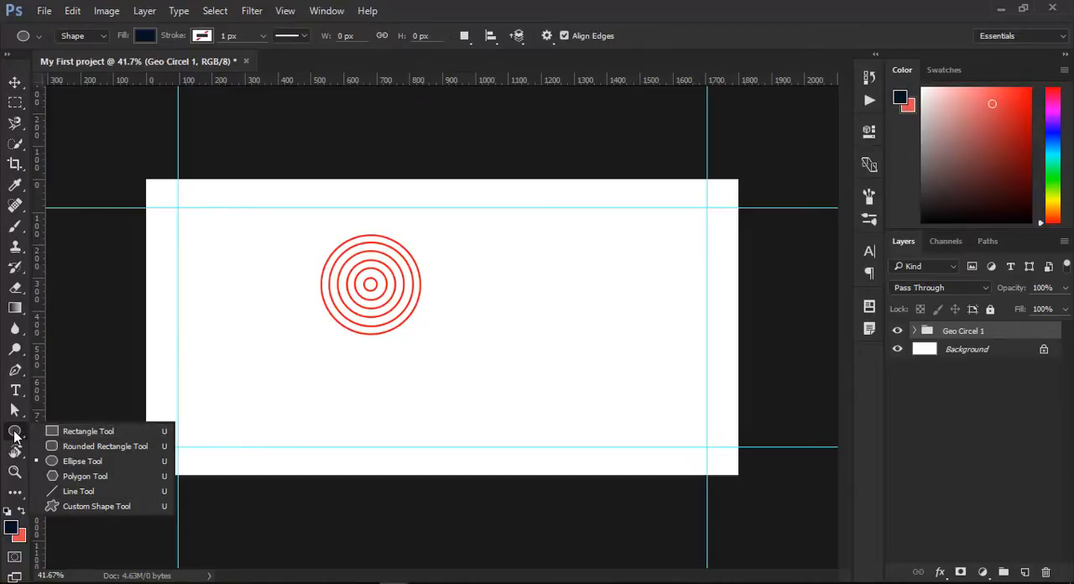
{"action": "left_click", "coordinate": [15, 435]}
{"action": "left_click", "coordinate": [14, 435]}
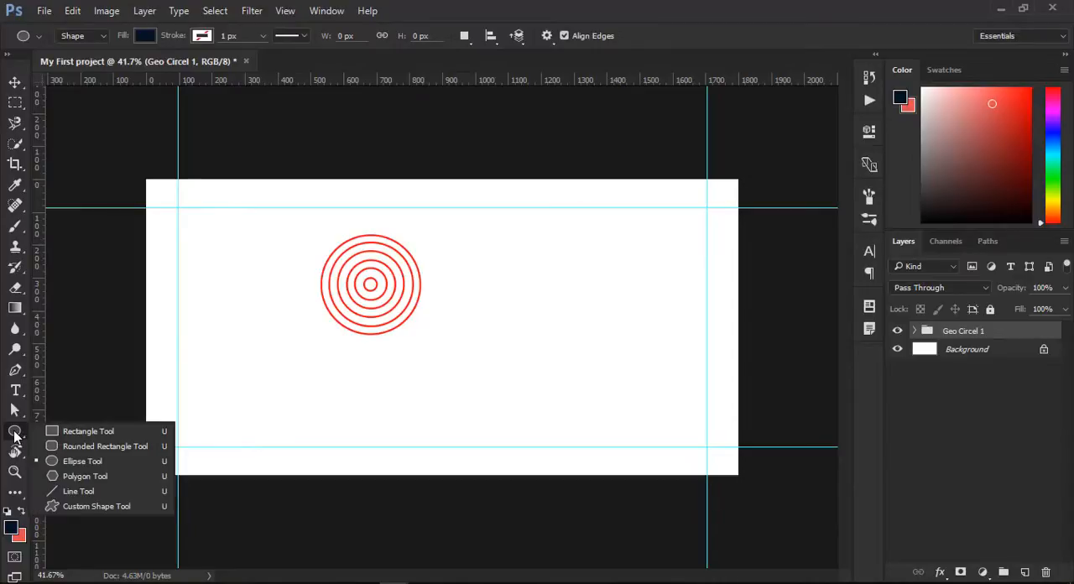
{"action": "left_click", "coordinate": [65, 505]}
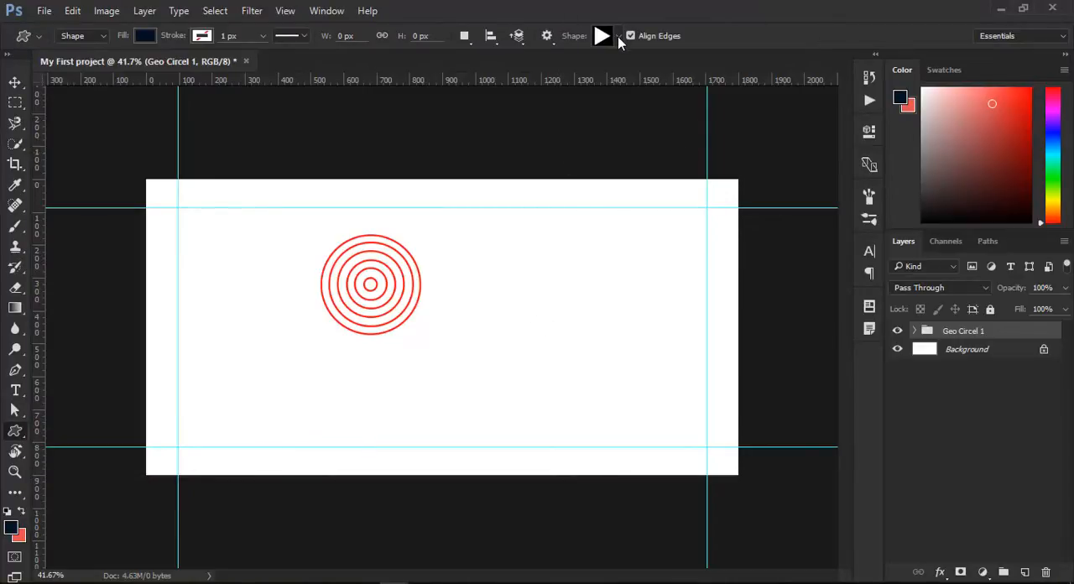
{"action": "left_click", "coordinate": [620, 35]}
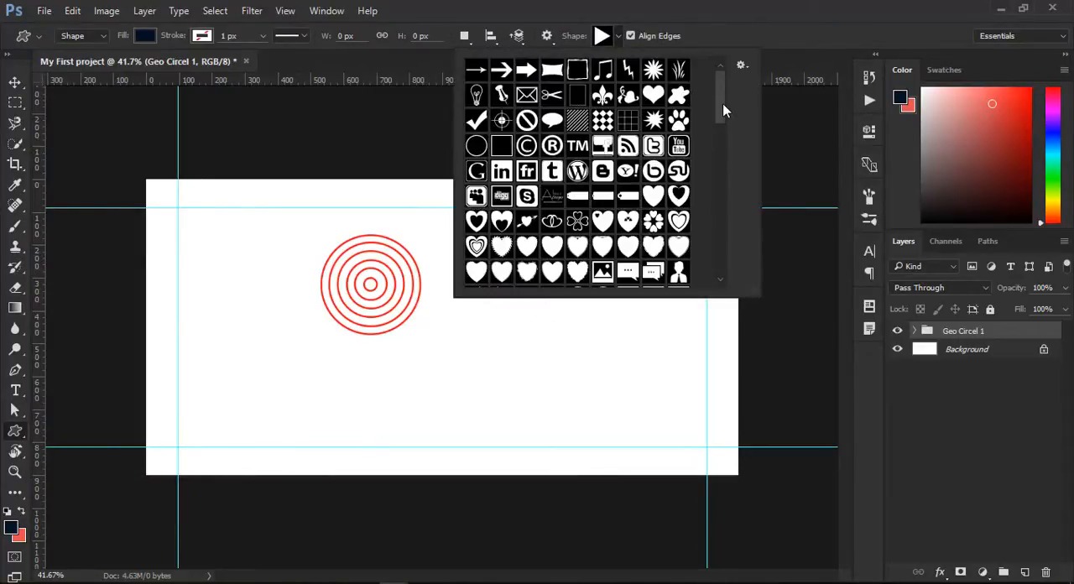